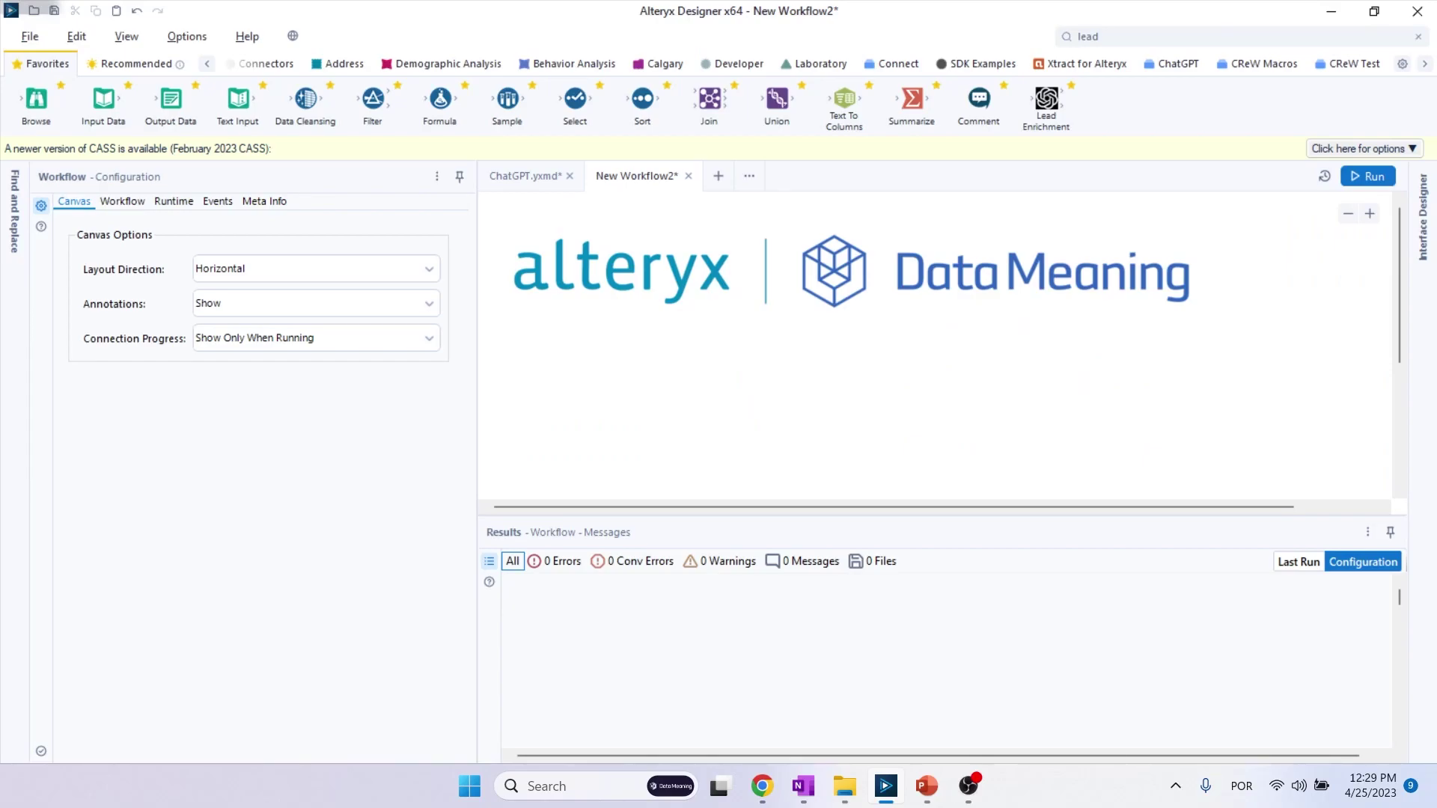
Open the Desktop ChatGPT folder and review the LeadList workbook in Excel, then close it
key(alt+Tab)
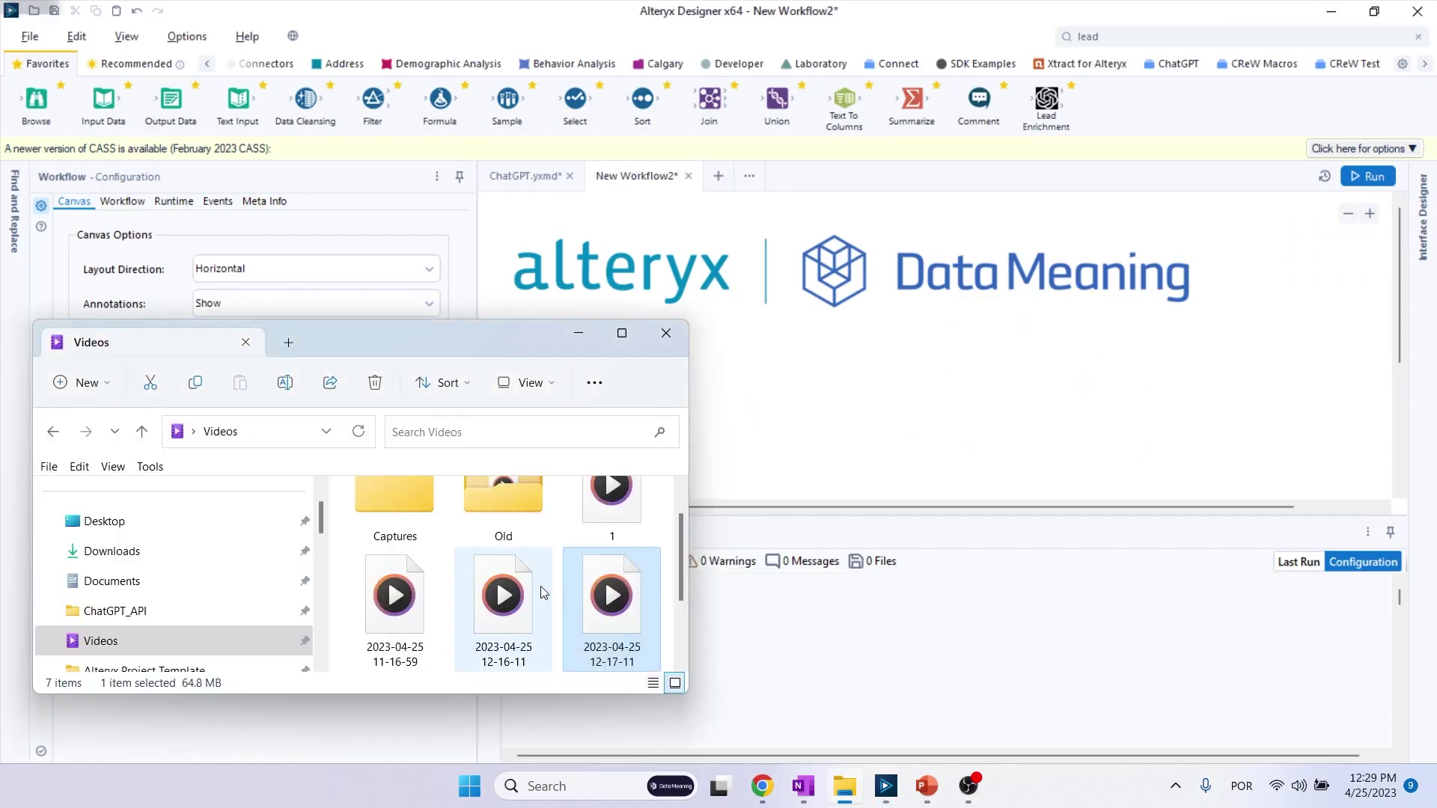
scroll(135, 573, up, 1)
click(139, 558)
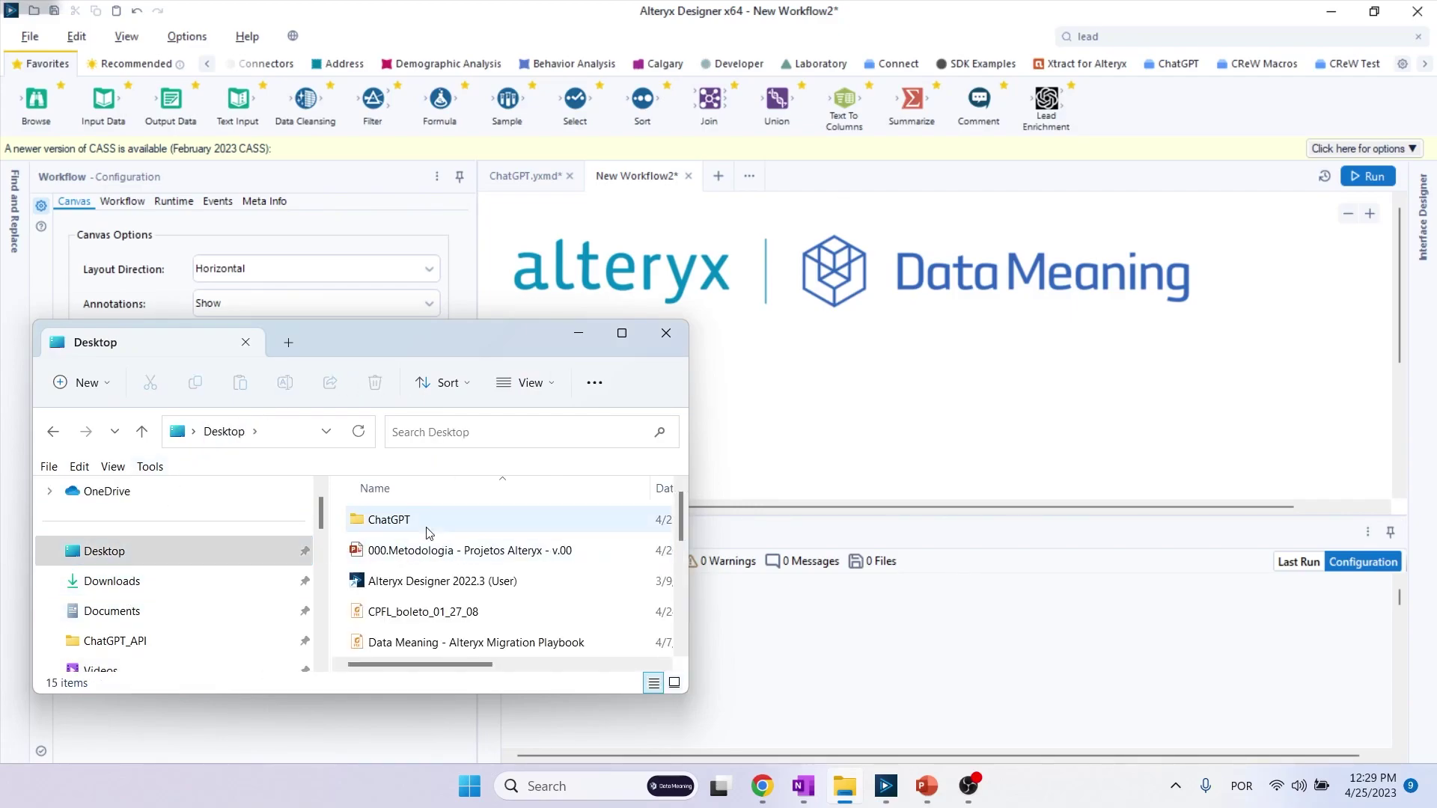
double_click(416, 517)
double_click(427, 597)
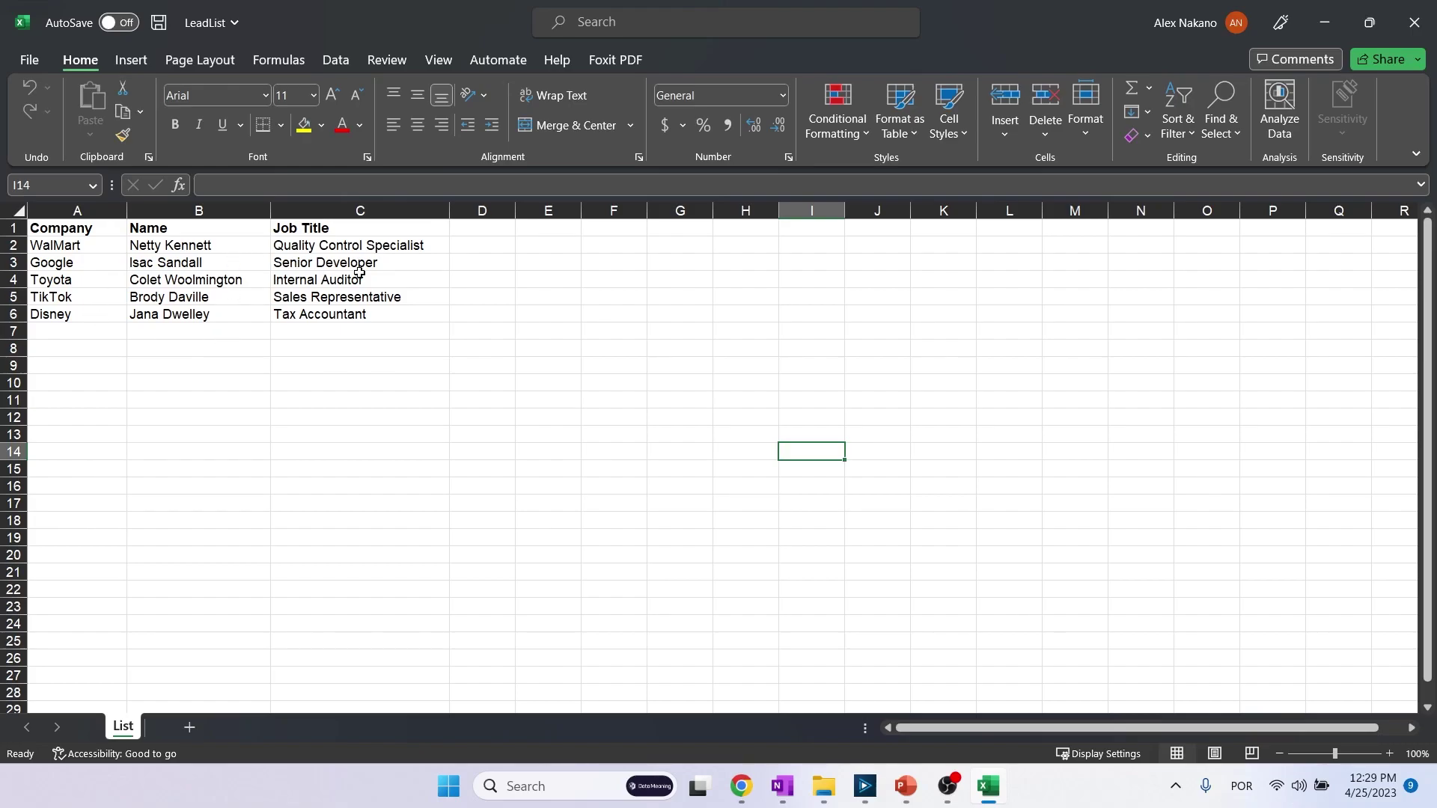
click(1414, 27)
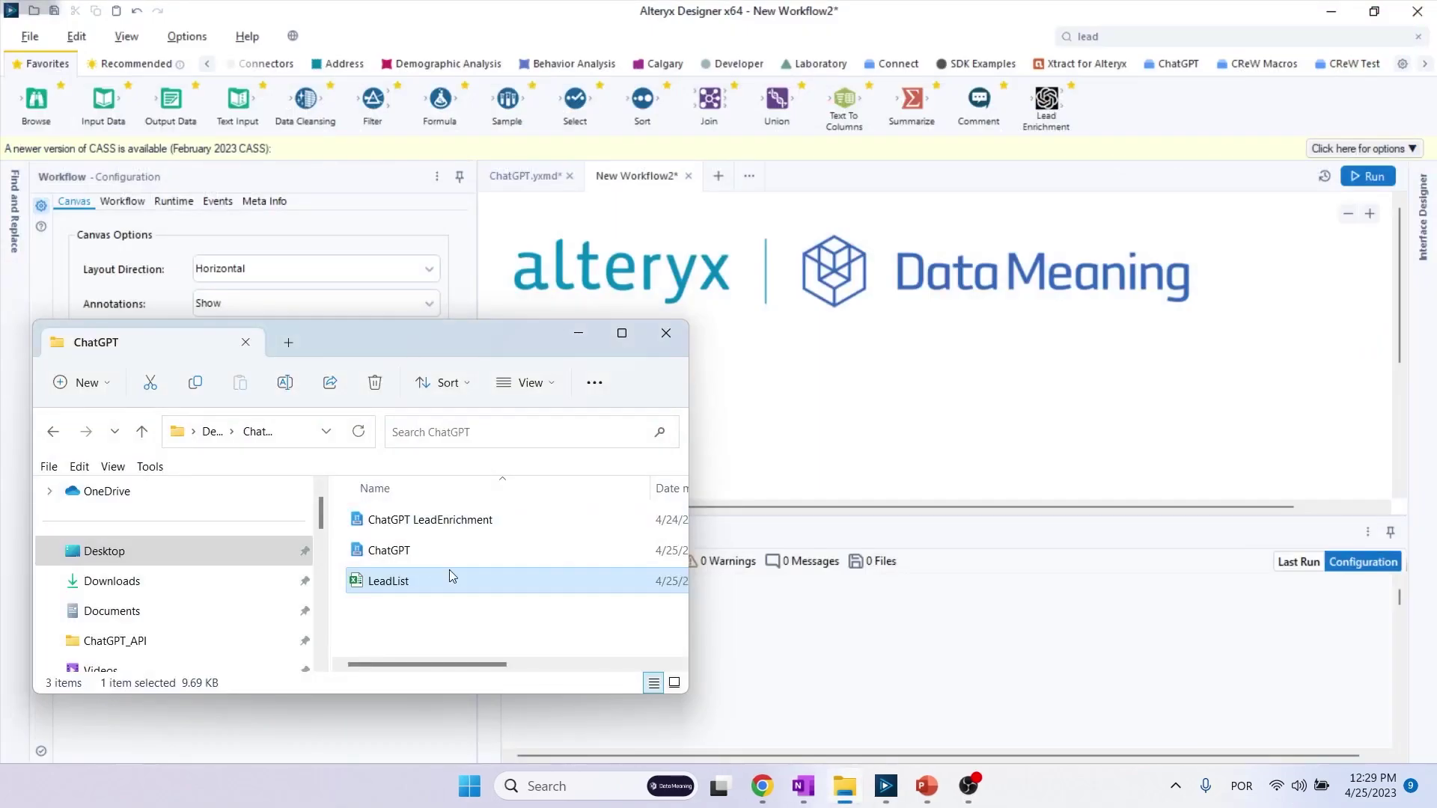
Add LeadList.xlsx (List sheet) as an input and connect a Lead Enrichment tool after it
drag(450, 580, 766, 406)
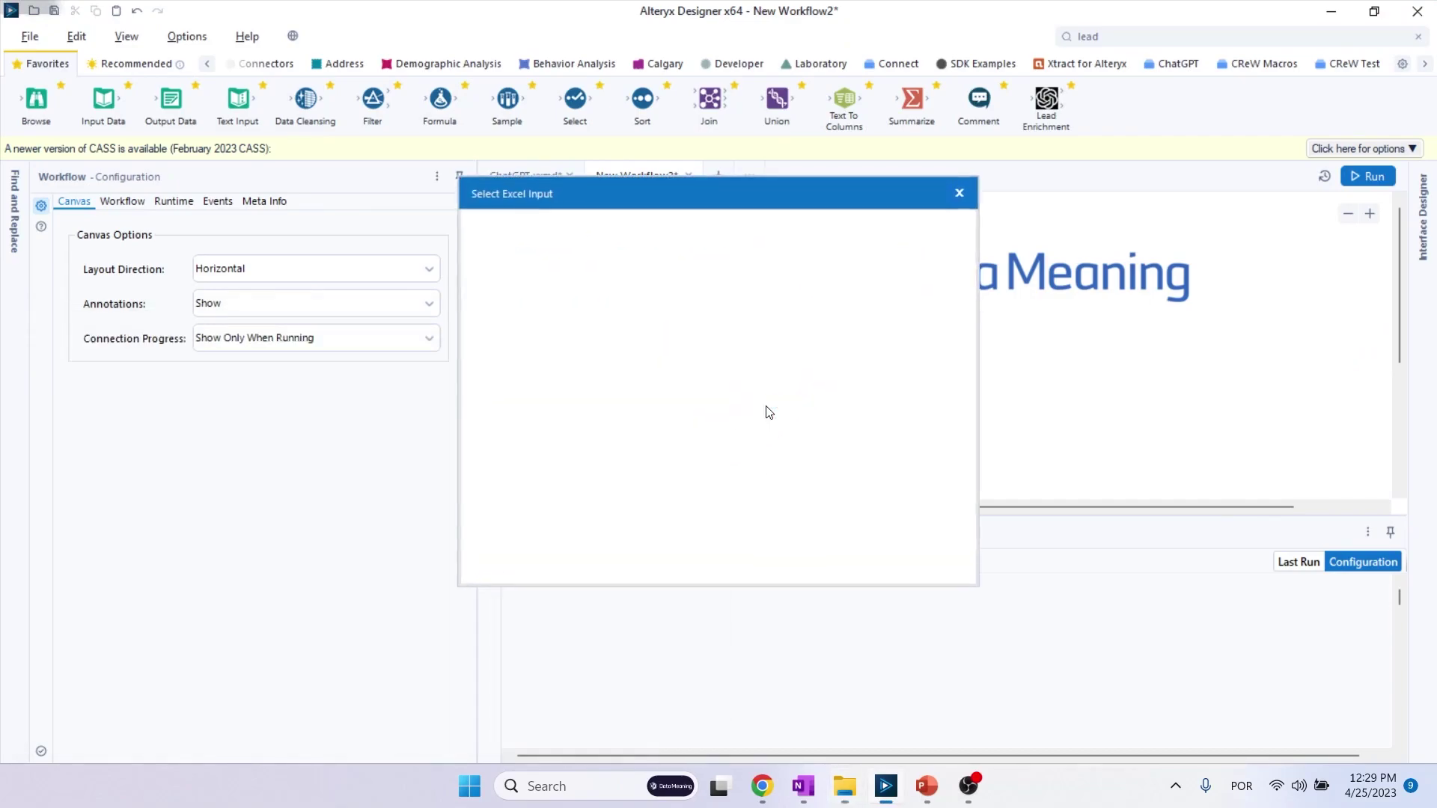
click(931, 573)
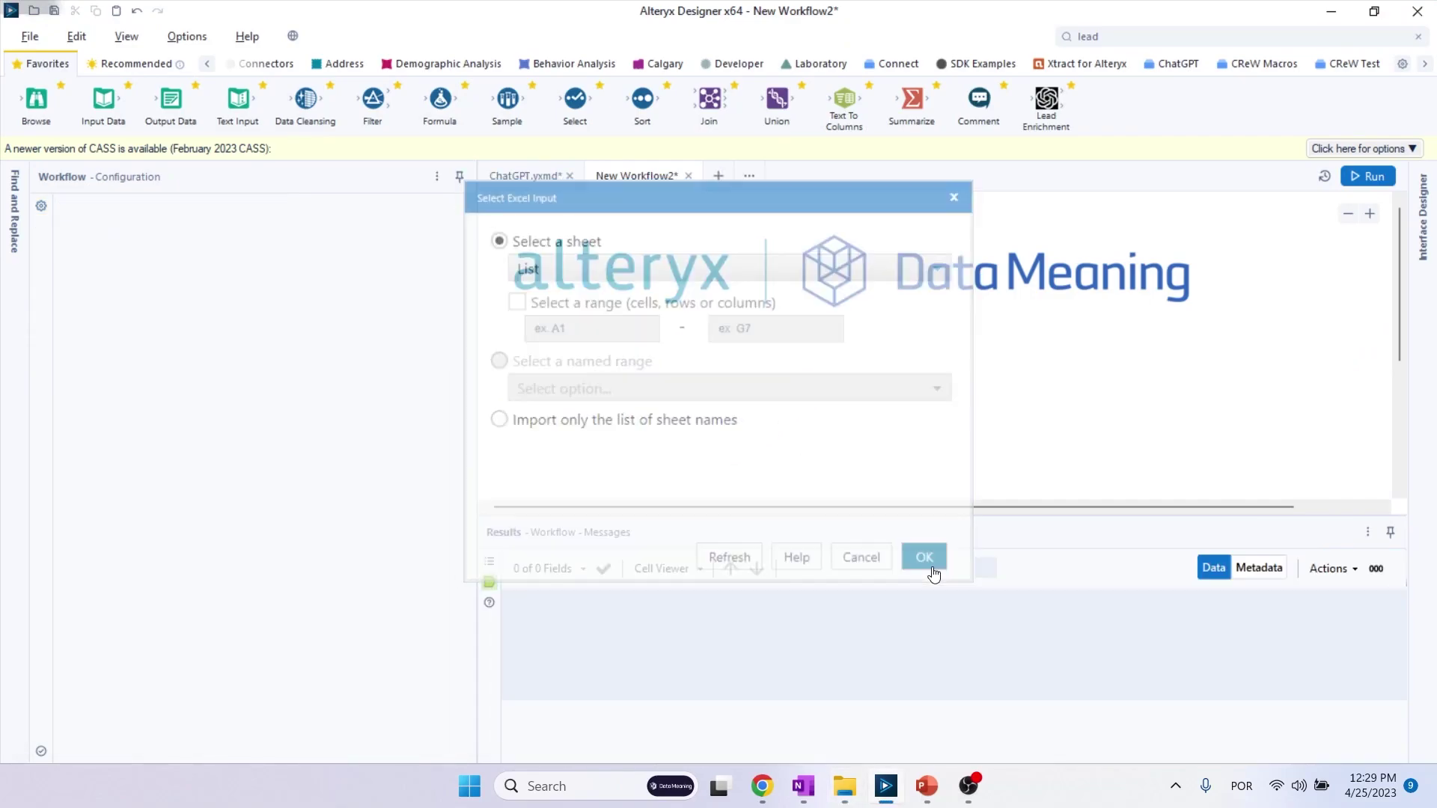
click(786, 428)
drag(786, 427, 751, 416)
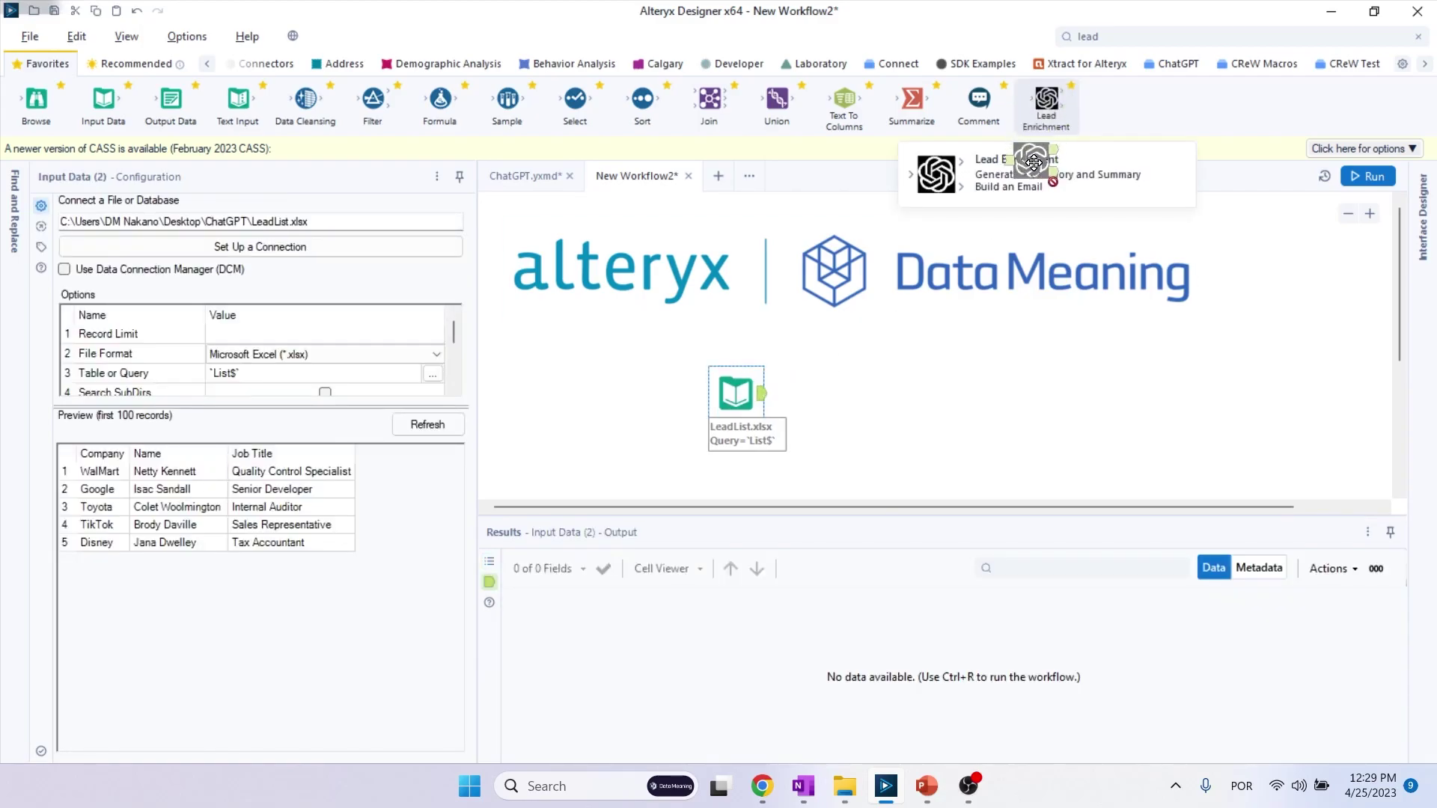
drag(1046, 101, 846, 390)
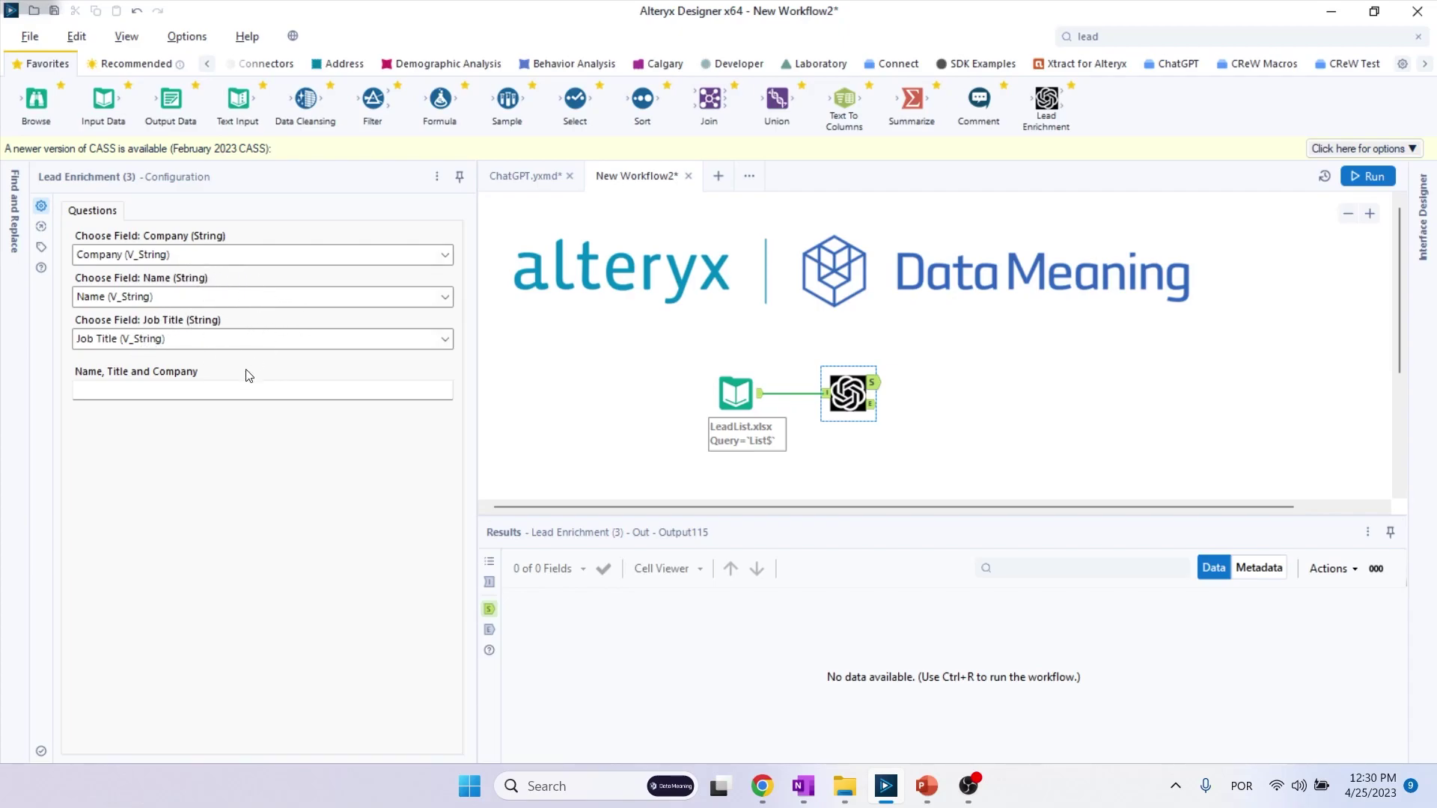
Enter the sender's name, Sales Executive title and Data Meaning company in Lead Enrichment
click(307, 390)
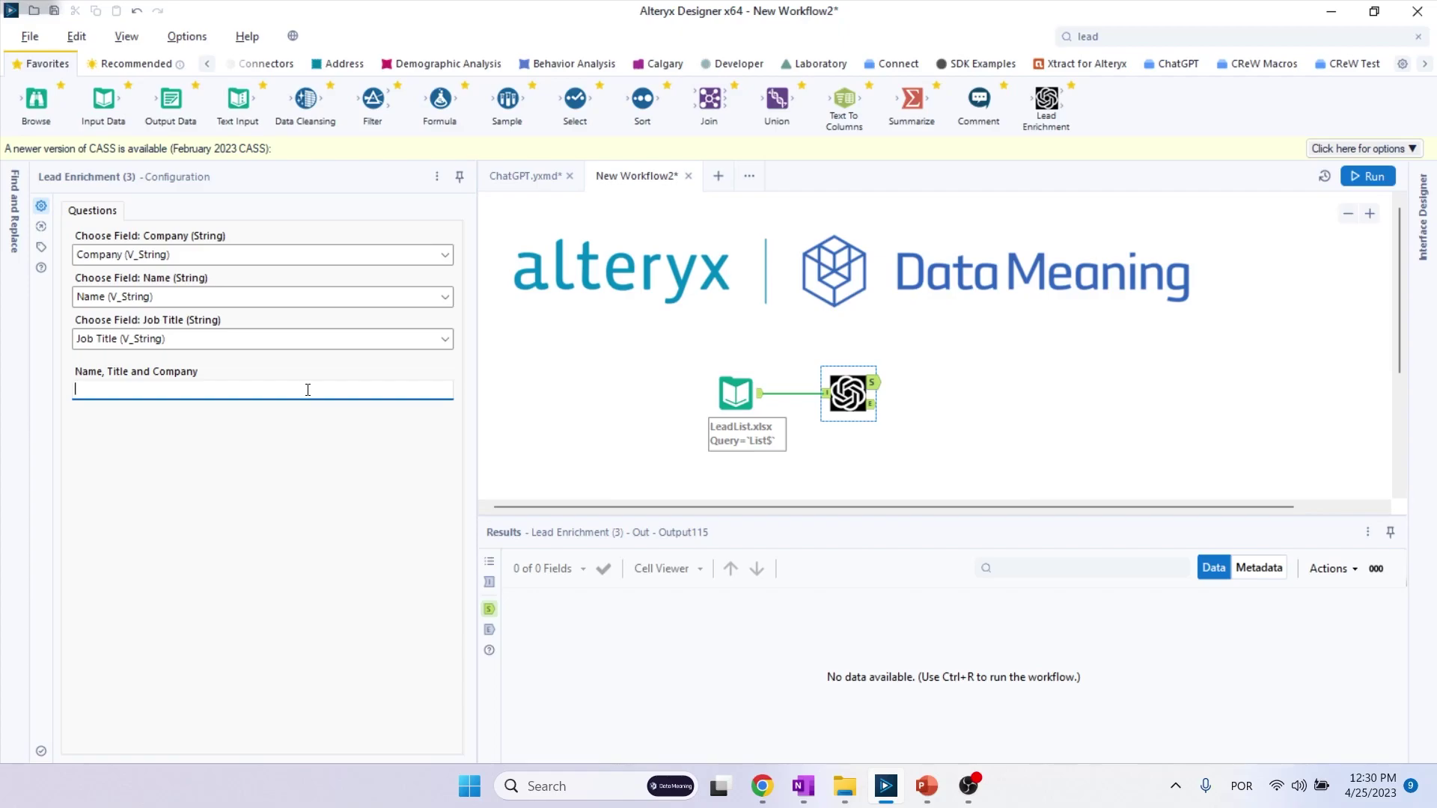
text(Al)
text(ex Nakano,)
text( S)
text(alex)
key(BackSpace)
text(s Exec)
text(utive f)
text(rom Data Meani)
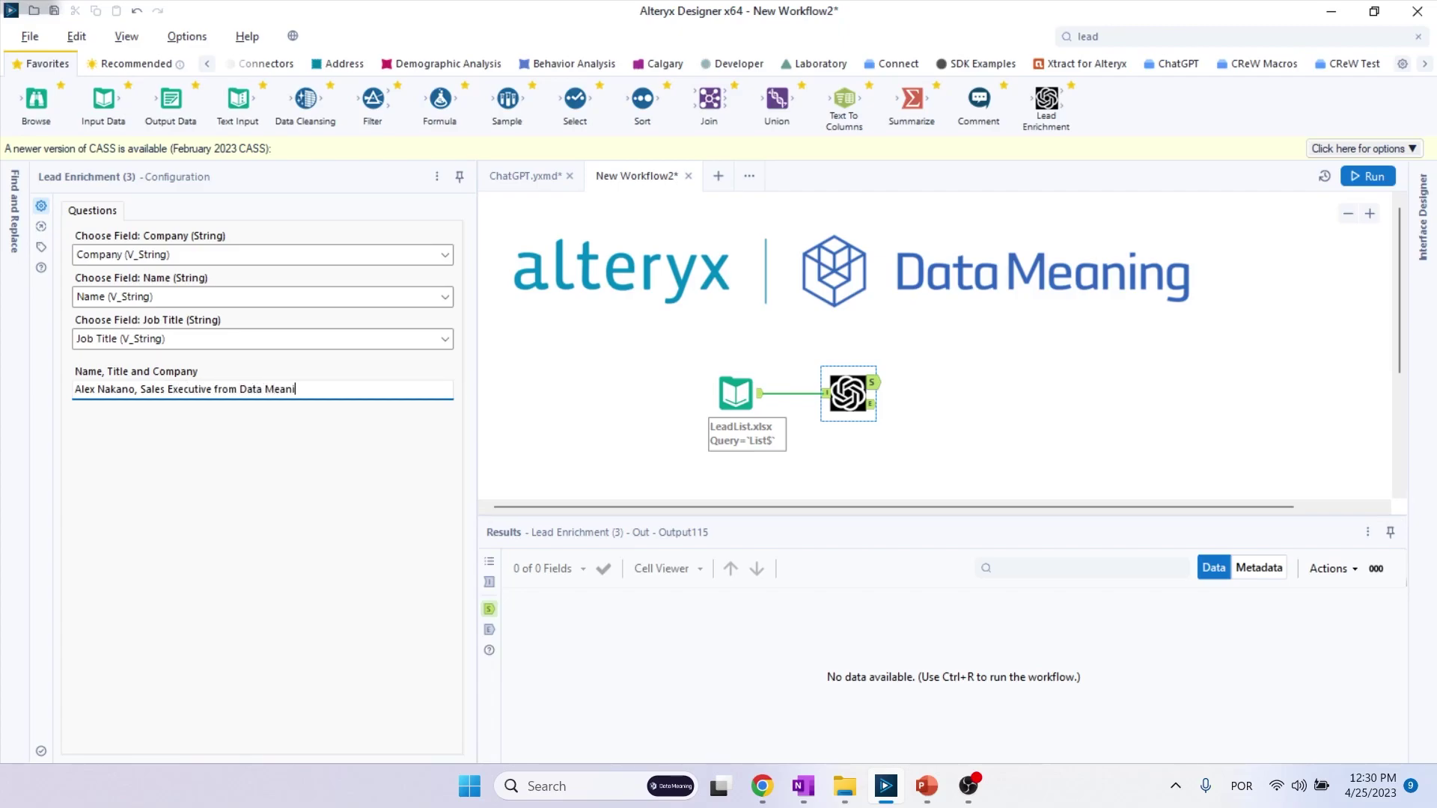
text(ng)
click(863, 407)
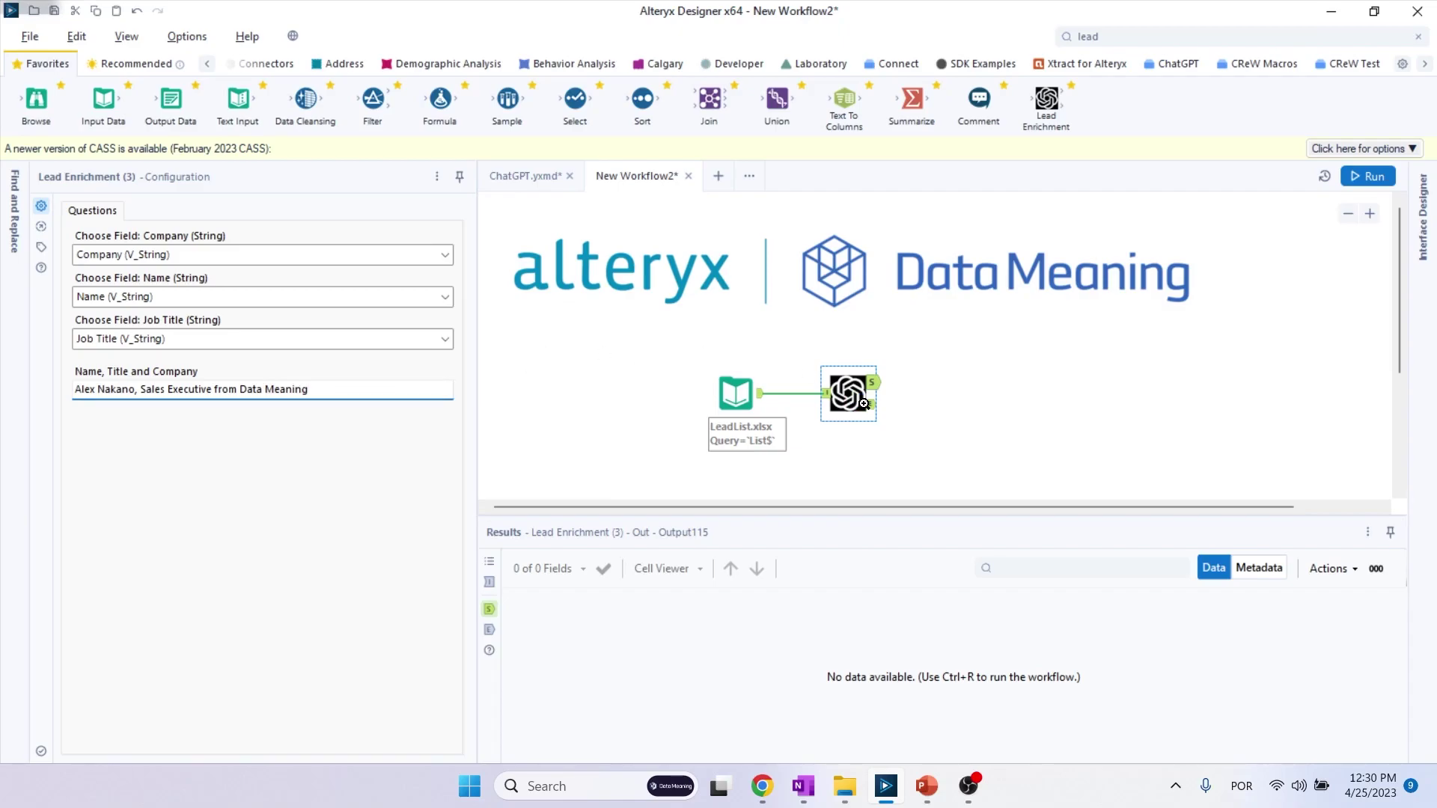
Attach Browse tools to all Lead Enrichment outputs, then start a run and cancel it
right_click(861, 404)
click(919, 655)
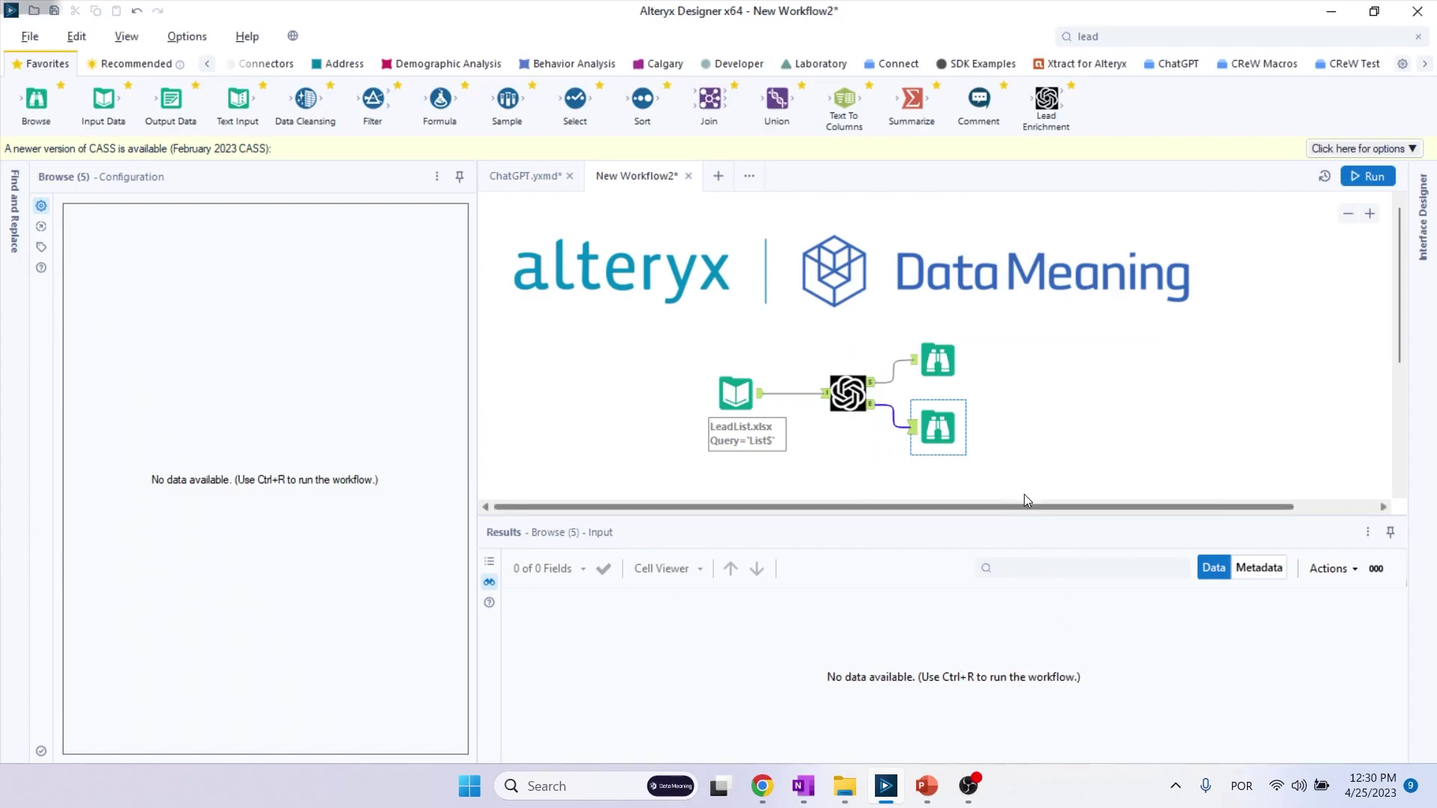
click(1375, 183)
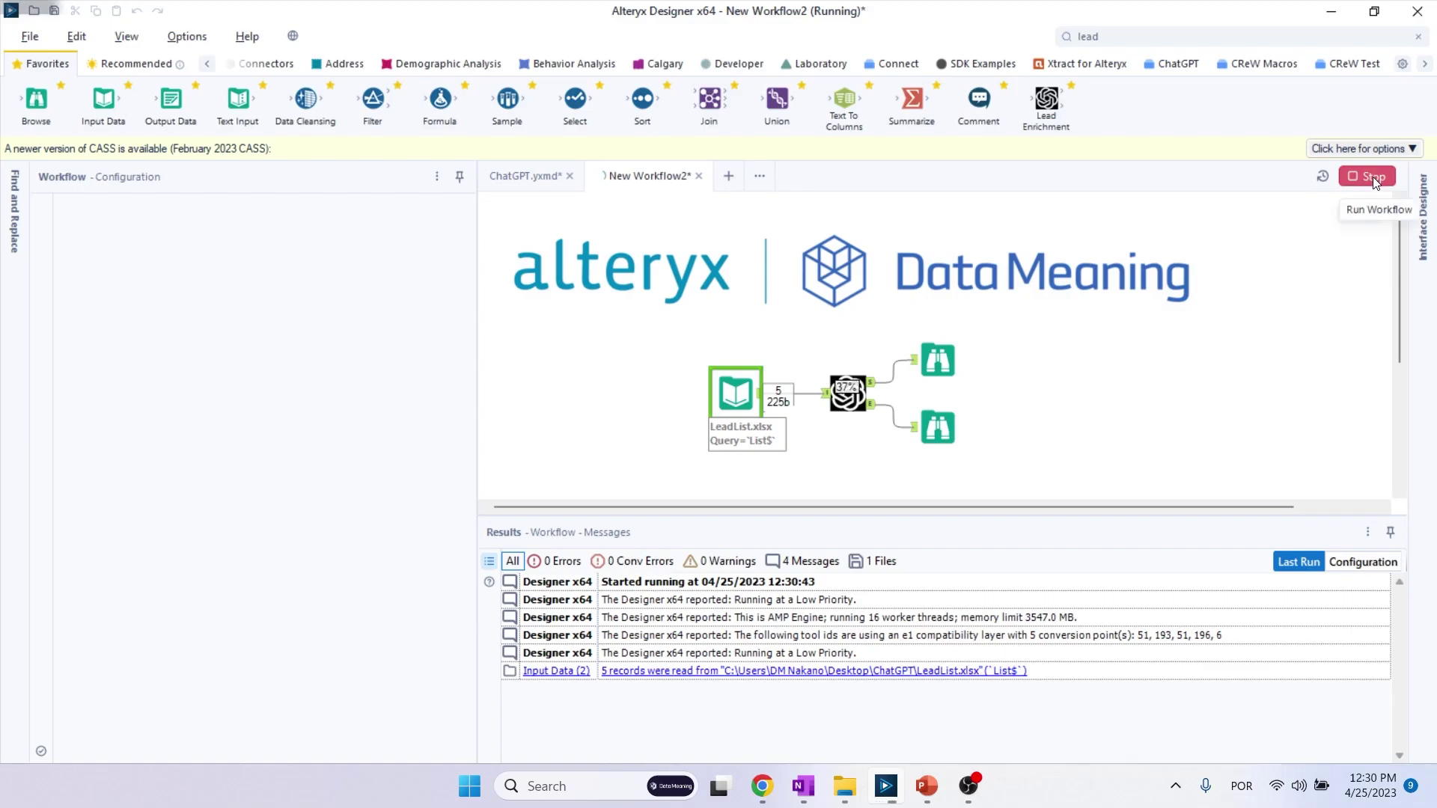
click(1374, 177)
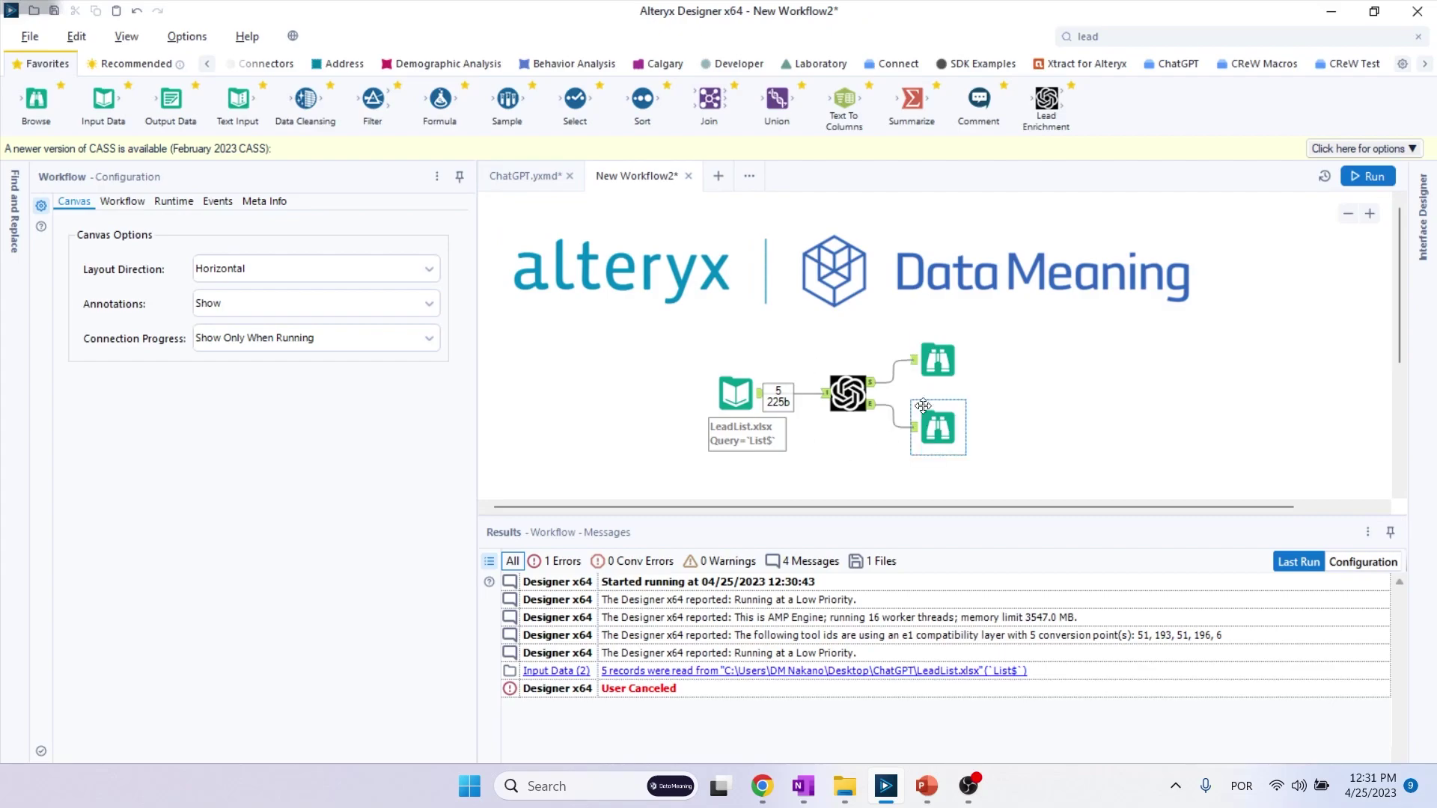
Show the company summaries results in ChatGPT.yxmd and widen the Summary column
click(537, 180)
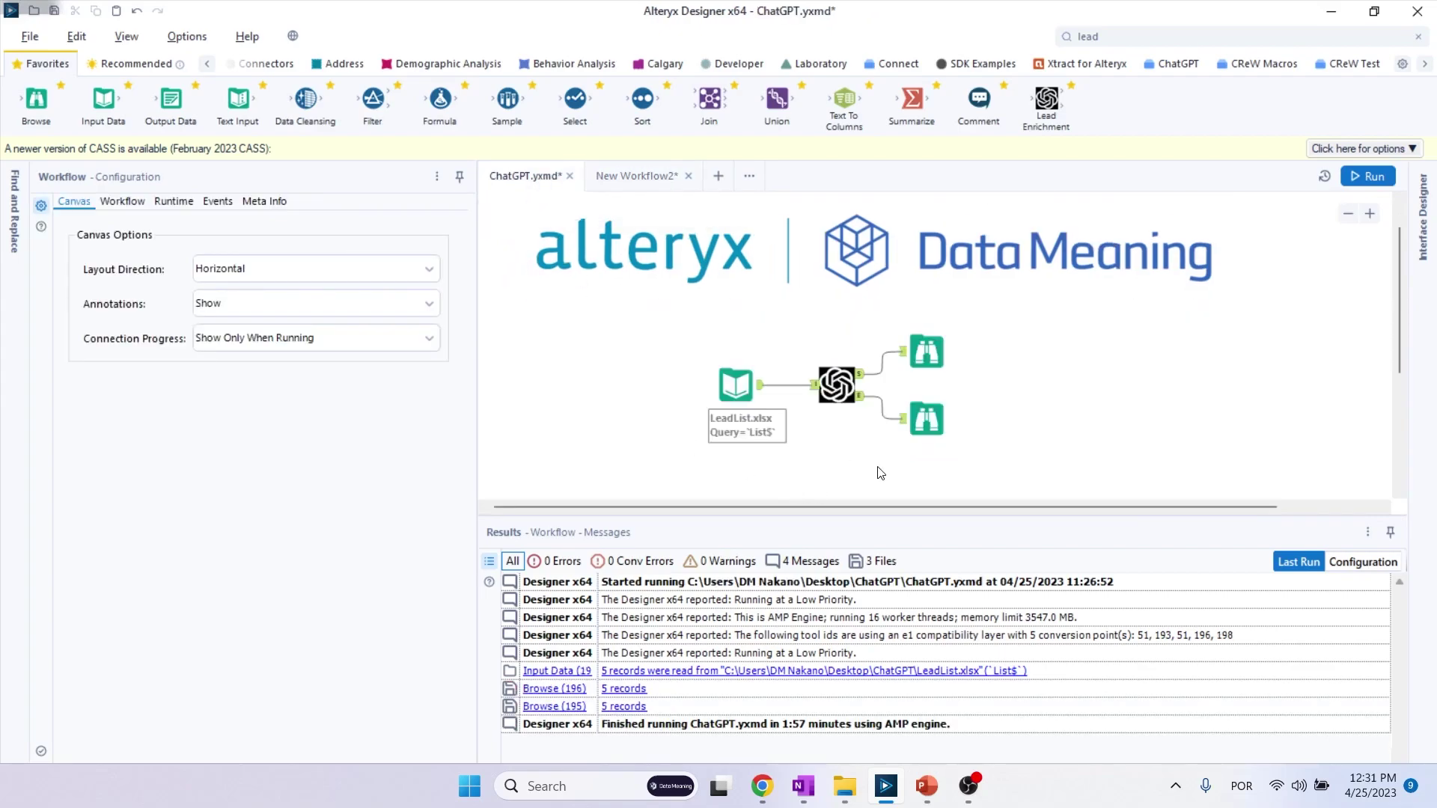
click(926, 352)
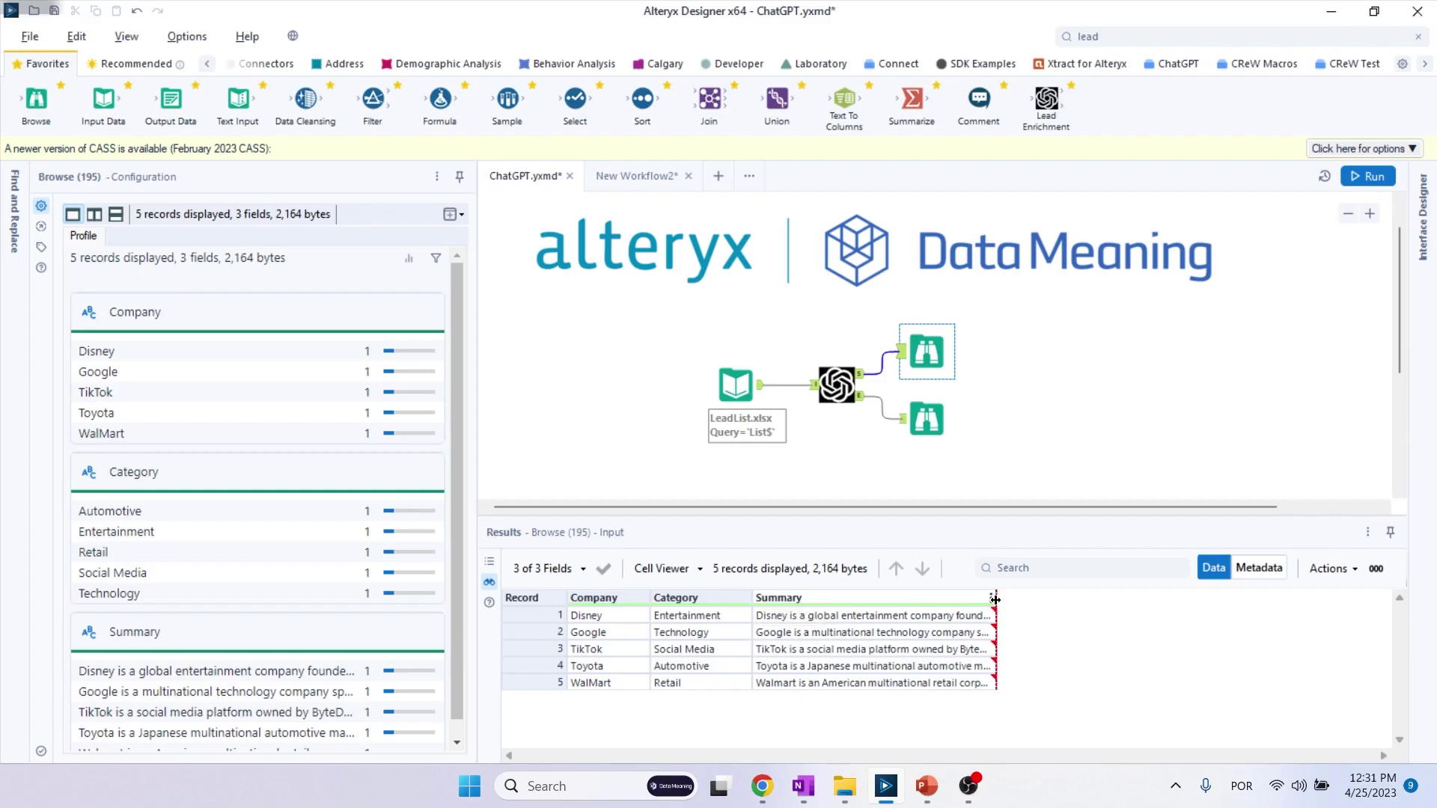
drag(996, 597, 1223, 601)
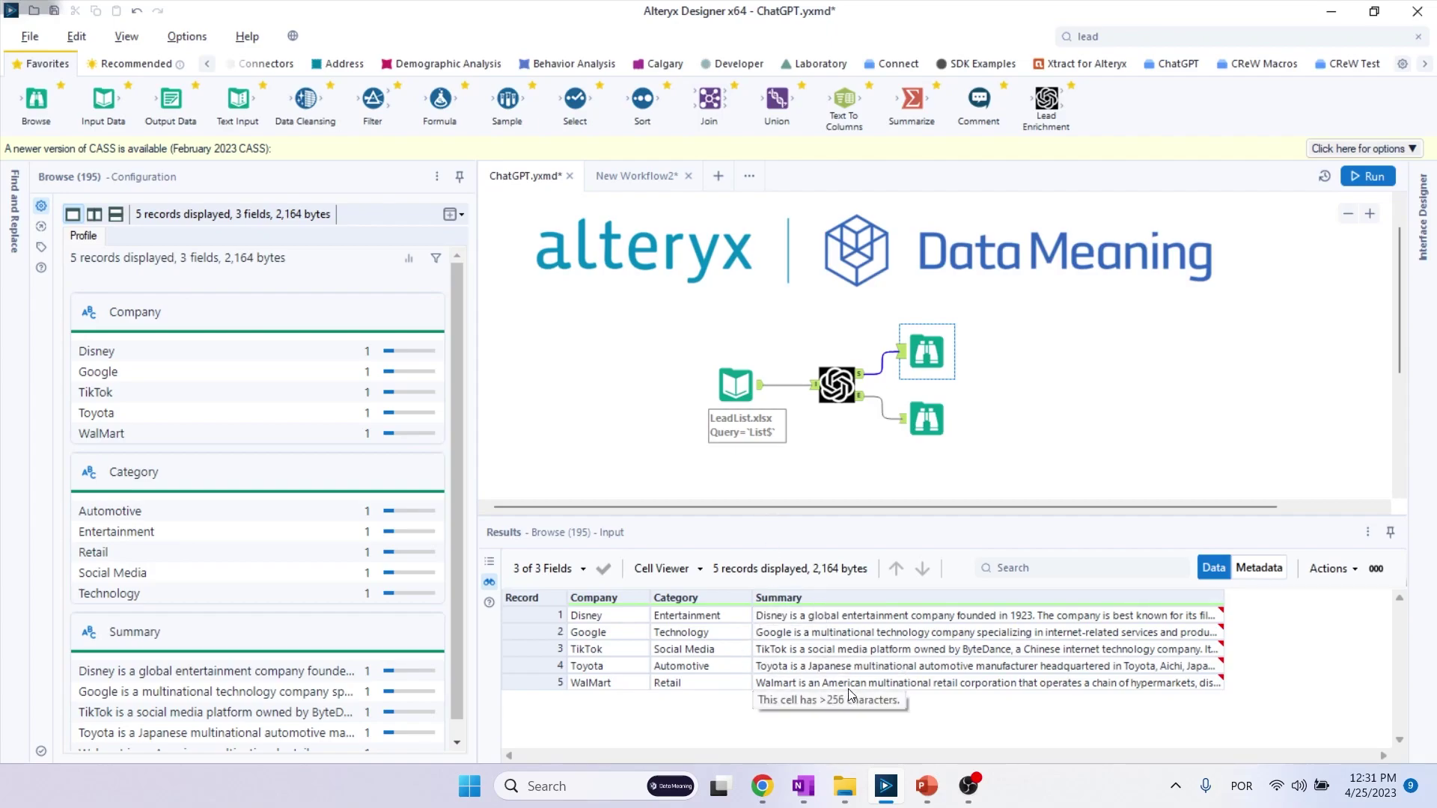
Profile Category, read Disney's and Toyota's summaries, then display the email output records
click(737, 620)
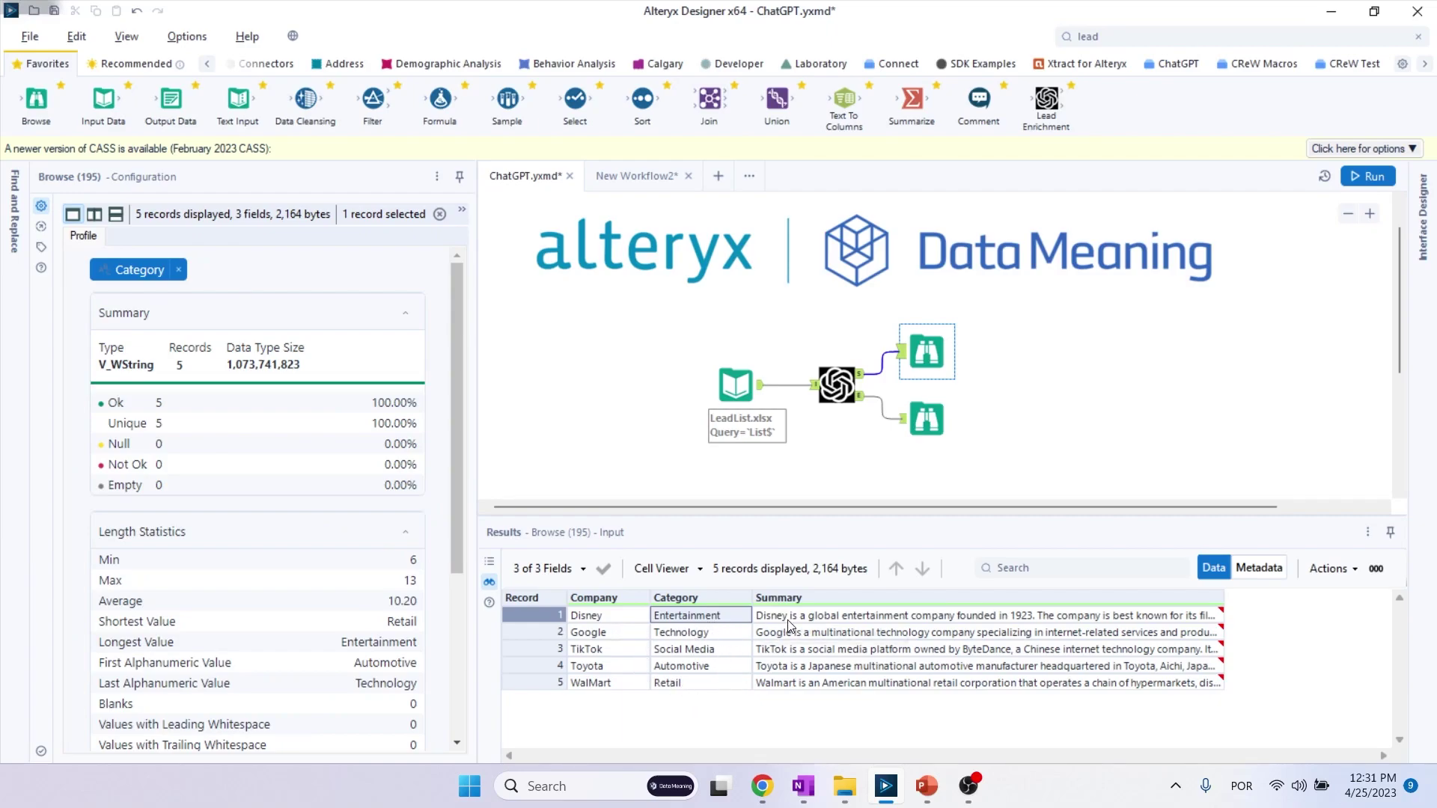
click(814, 621)
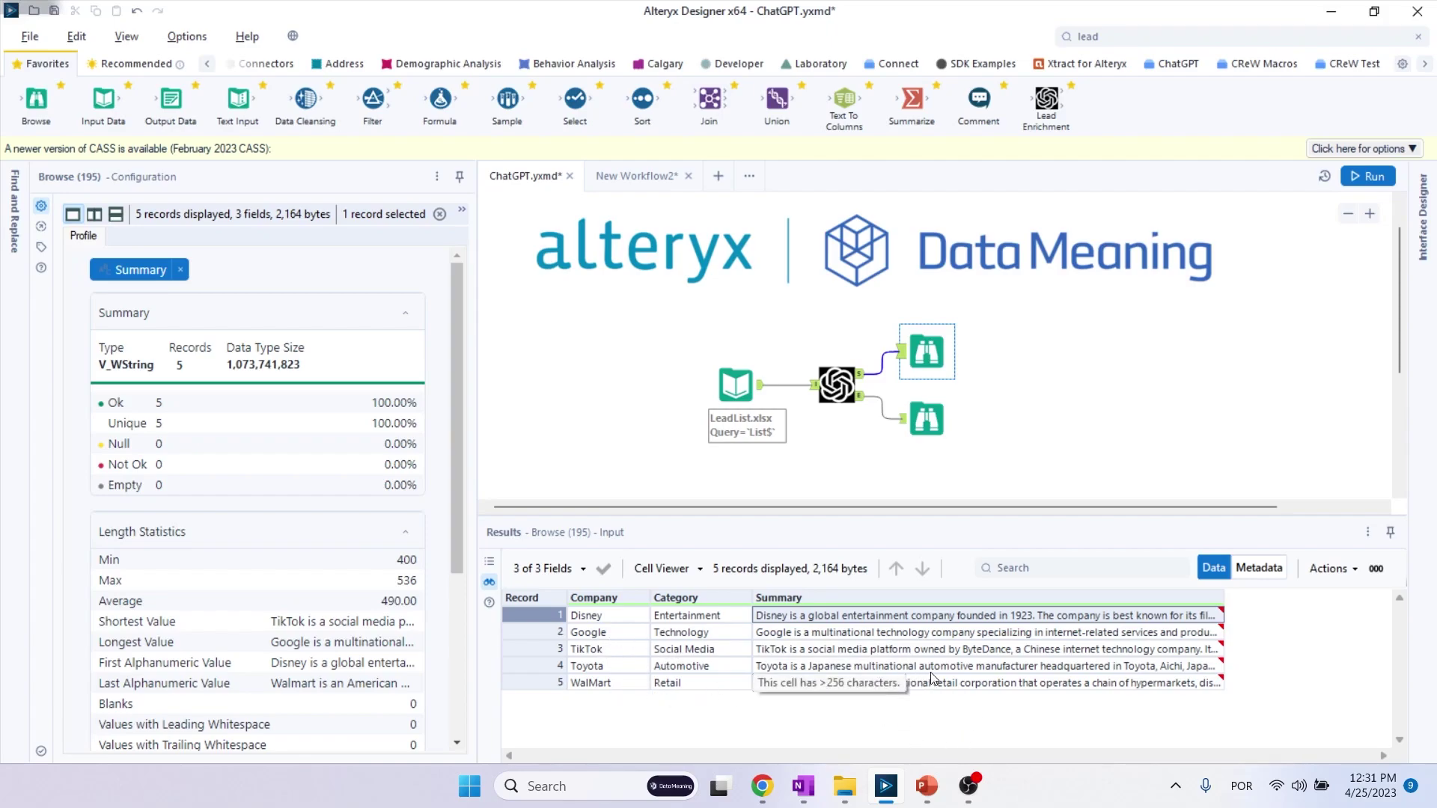
click(975, 667)
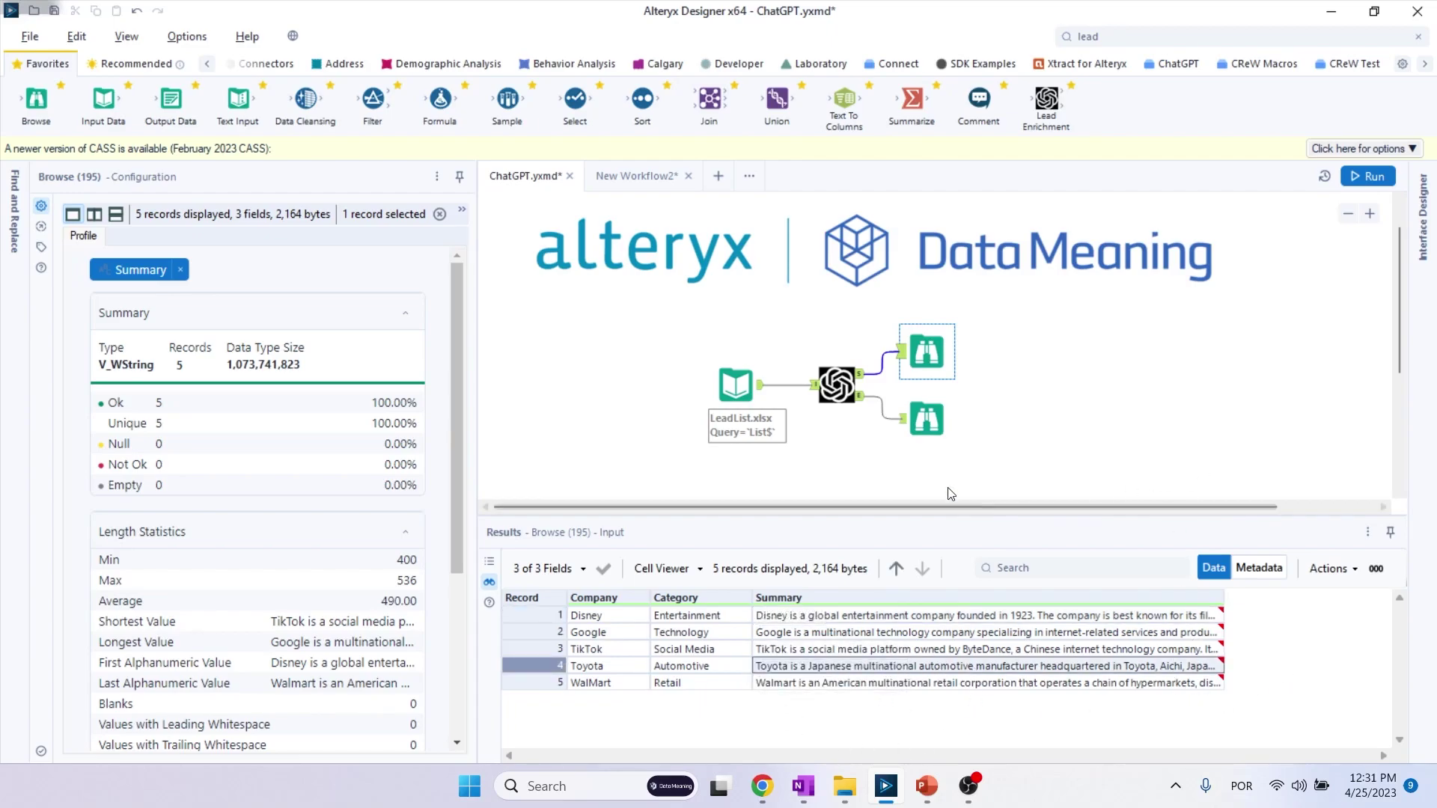
click(929, 421)
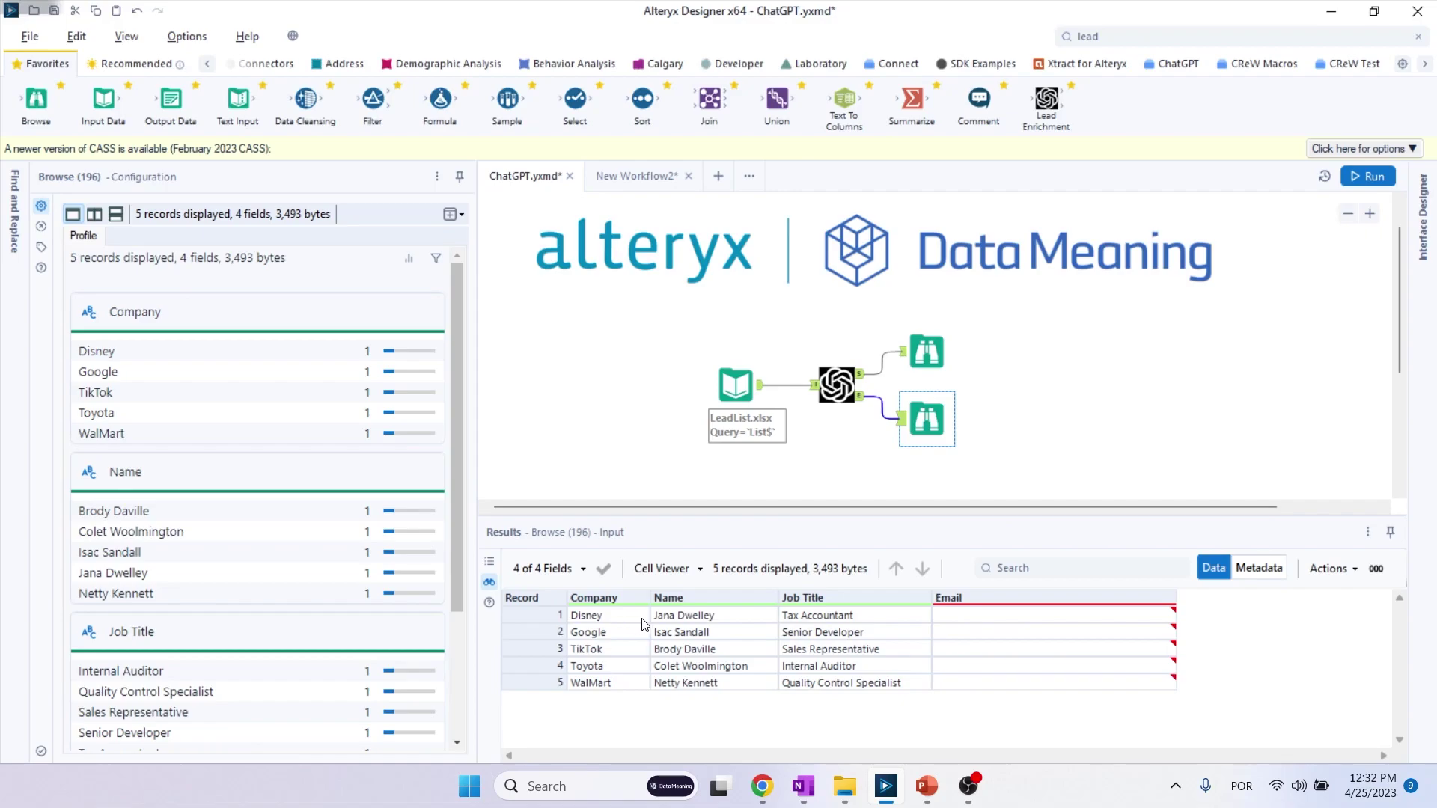
Show Disney's generated email in an enlarged cell viewer
click(1026, 617)
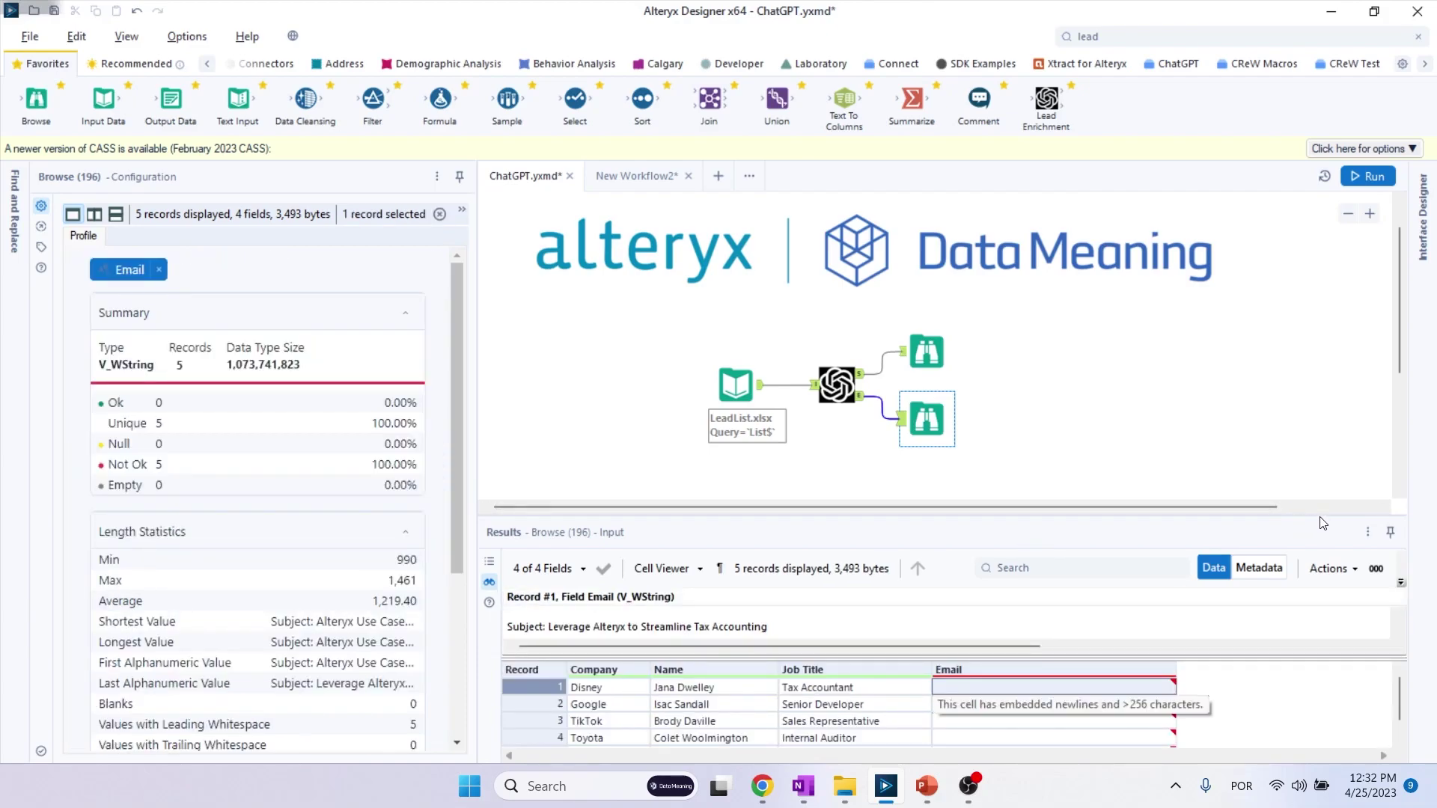
drag(1320, 520, 1314, 349)
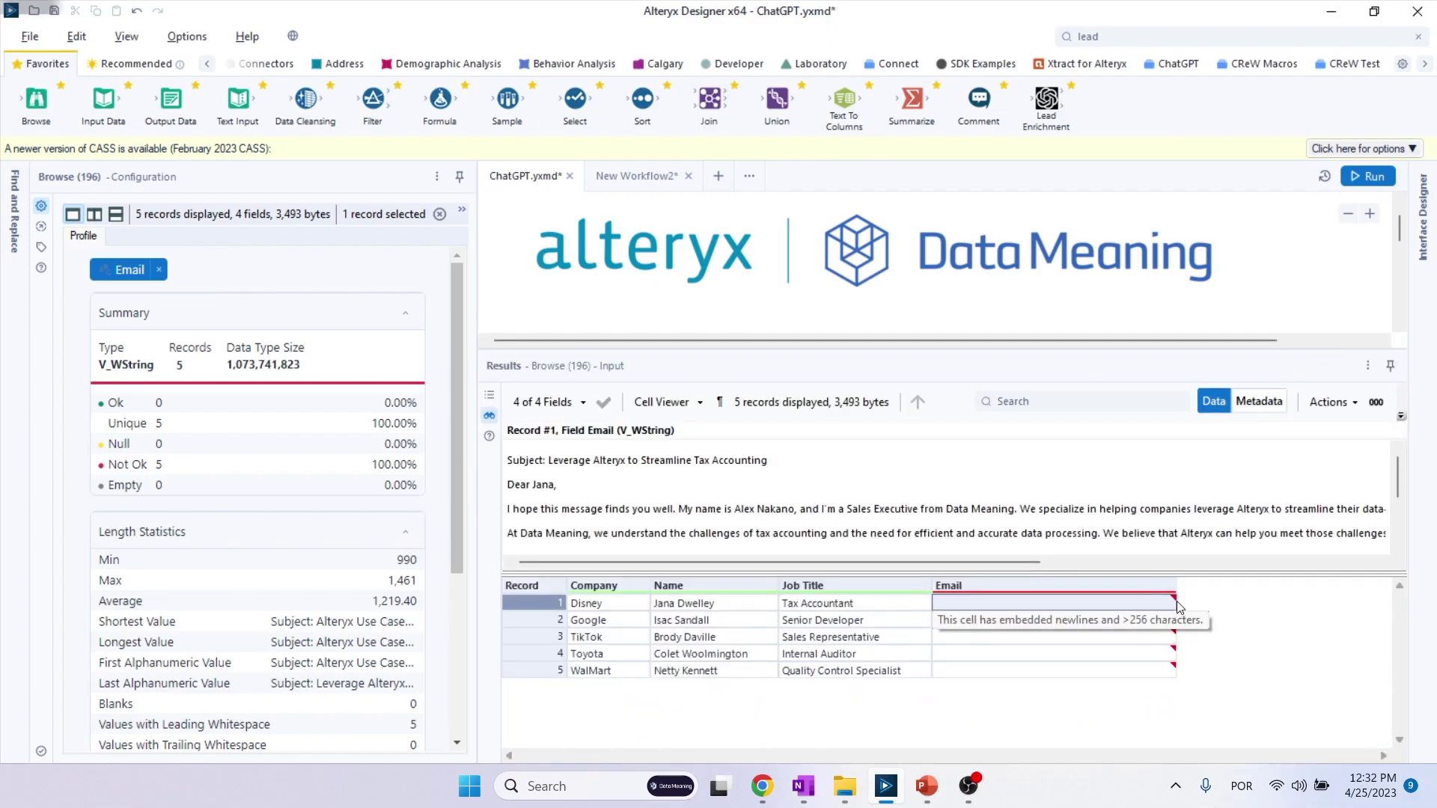
drag(1214, 575, 1212, 616)
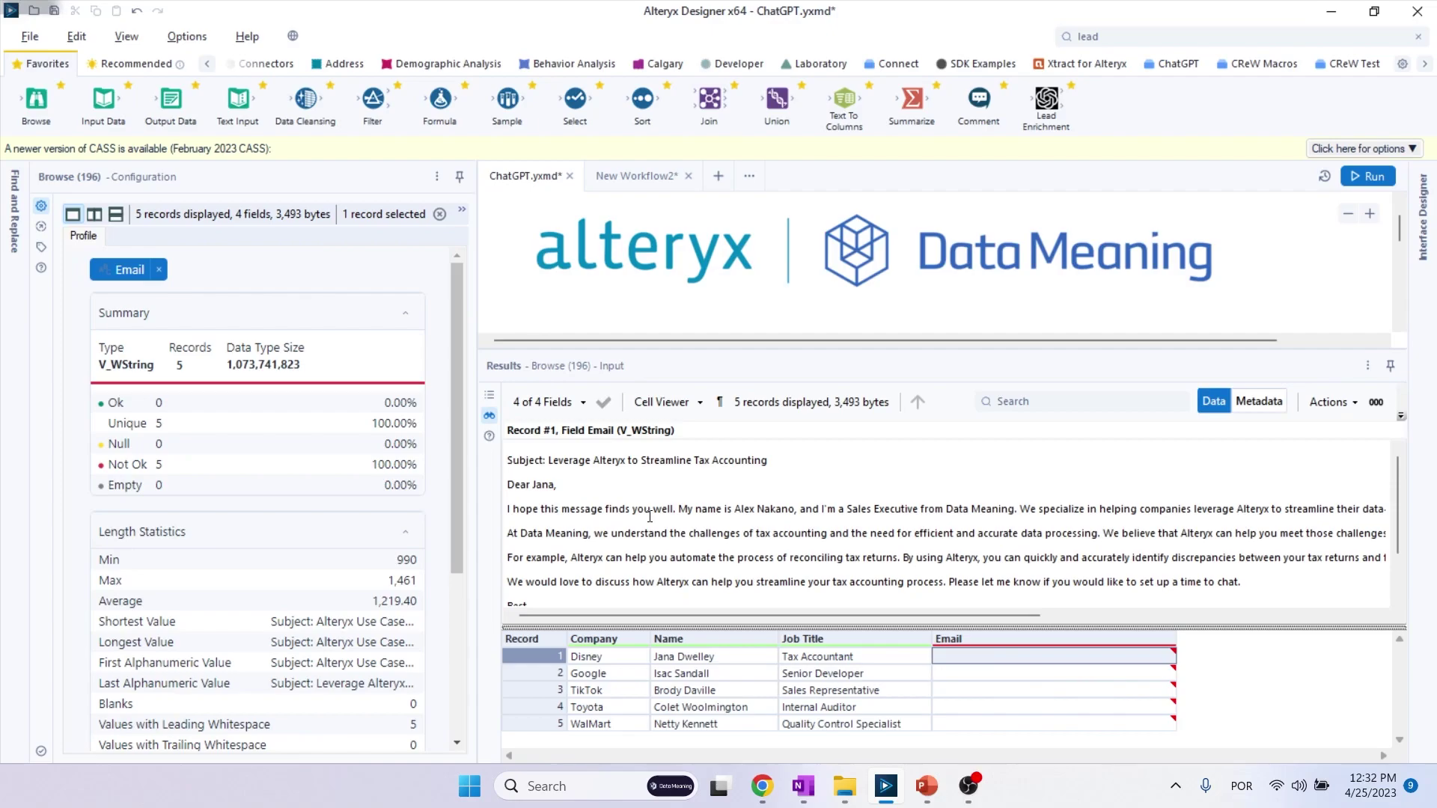
Highlight the sender's self-introduction and the reconciling tax returns example sentences
drag(679, 512, 1017, 509)
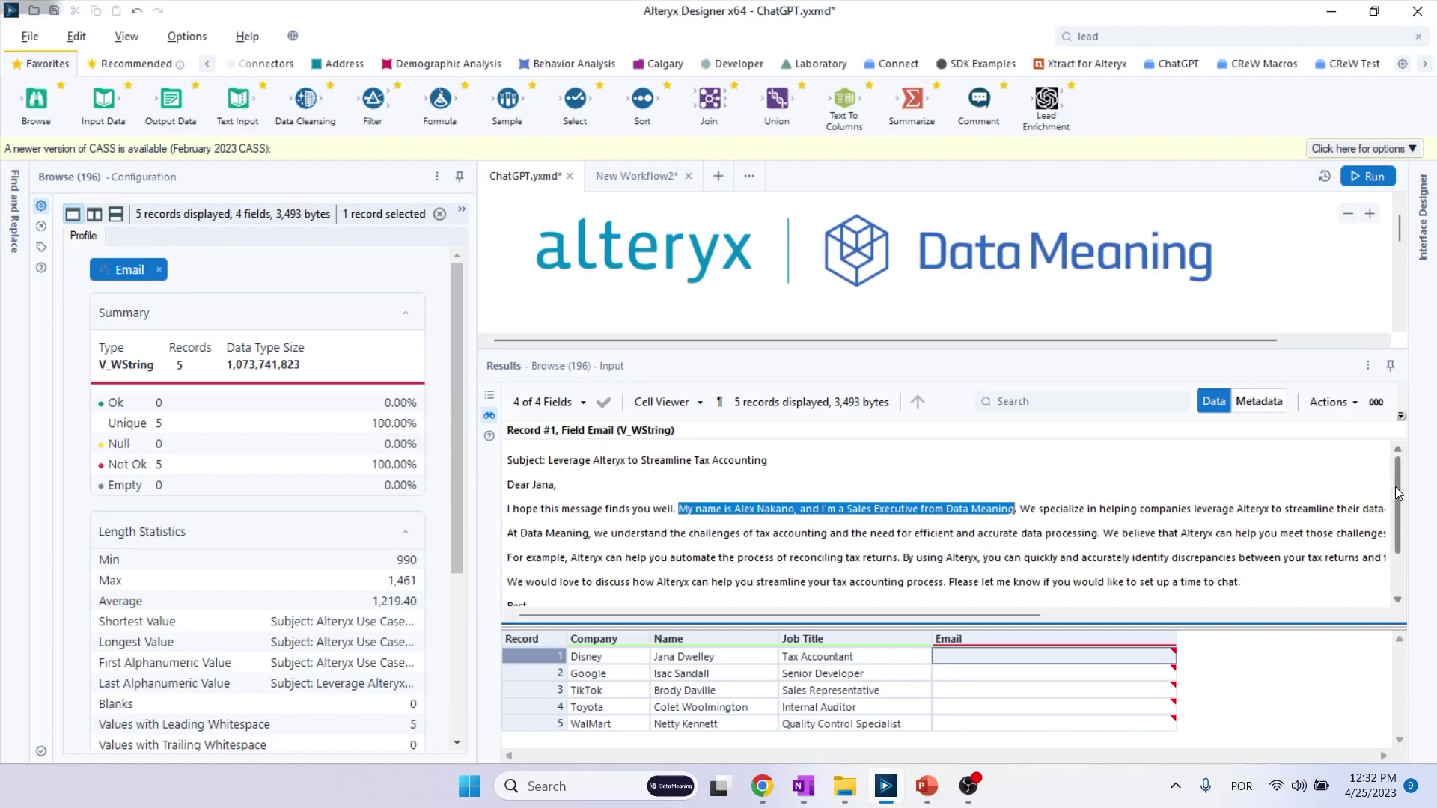
drag(1397, 491, 1401, 518)
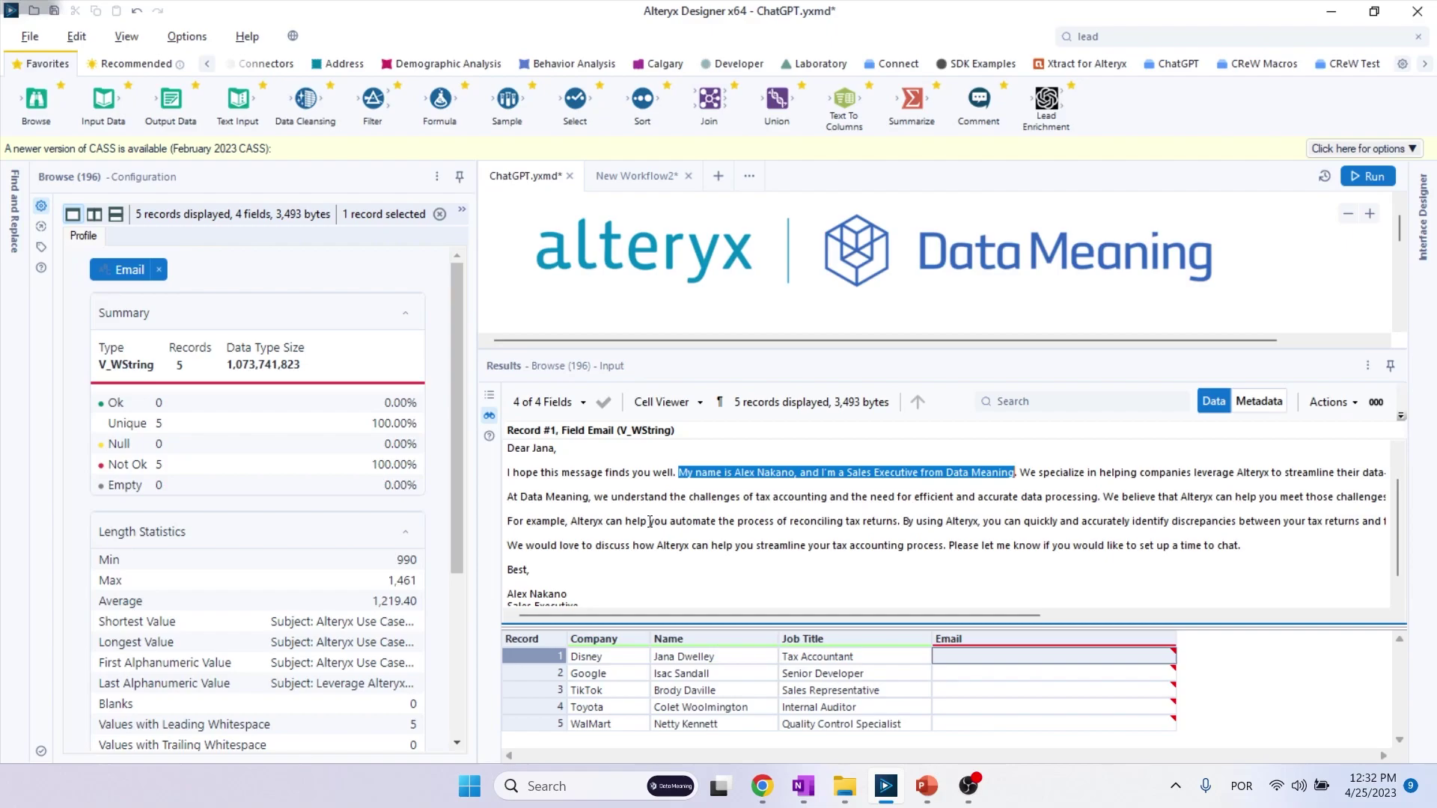
drag(509, 521, 743, 519)
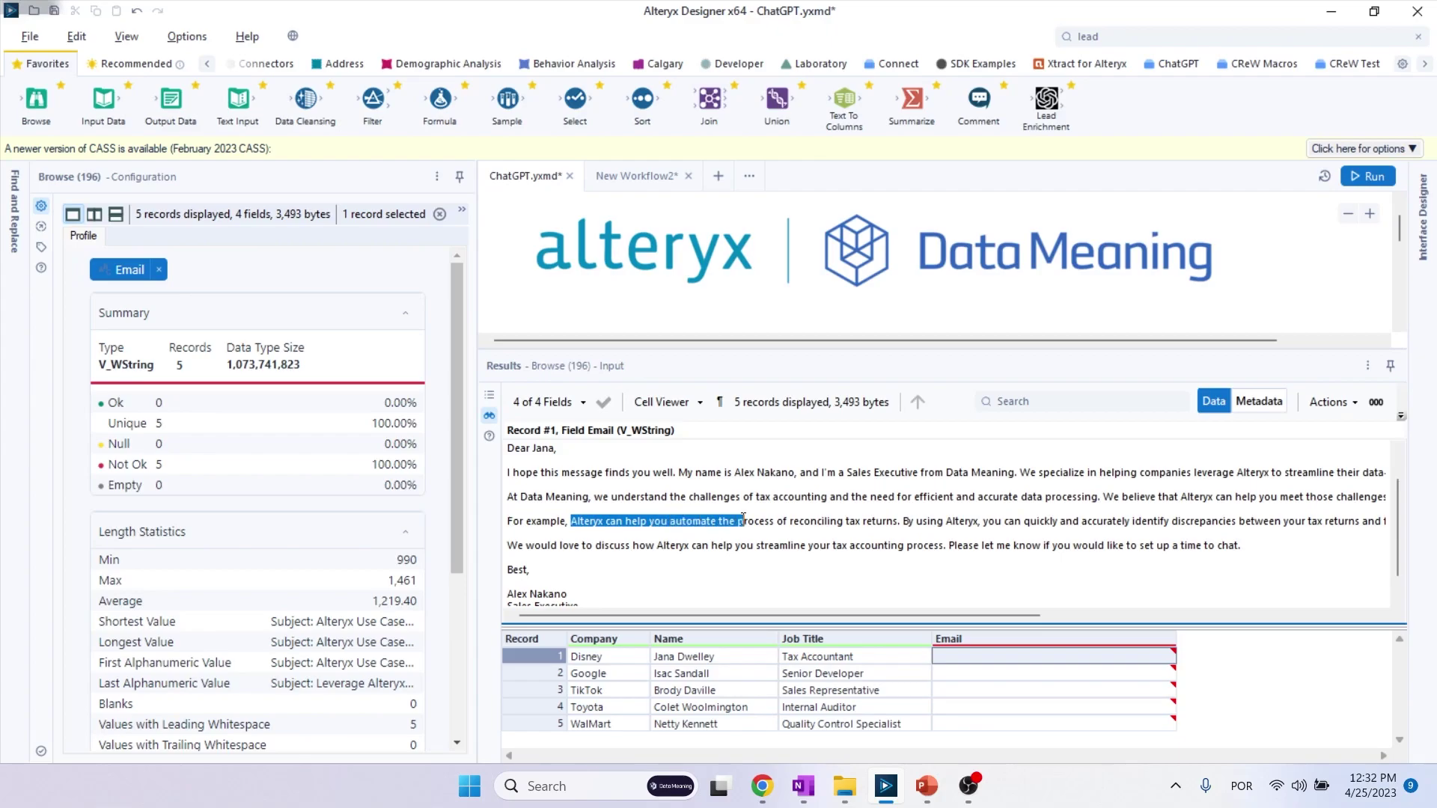
drag(742, 519, 898, 532)
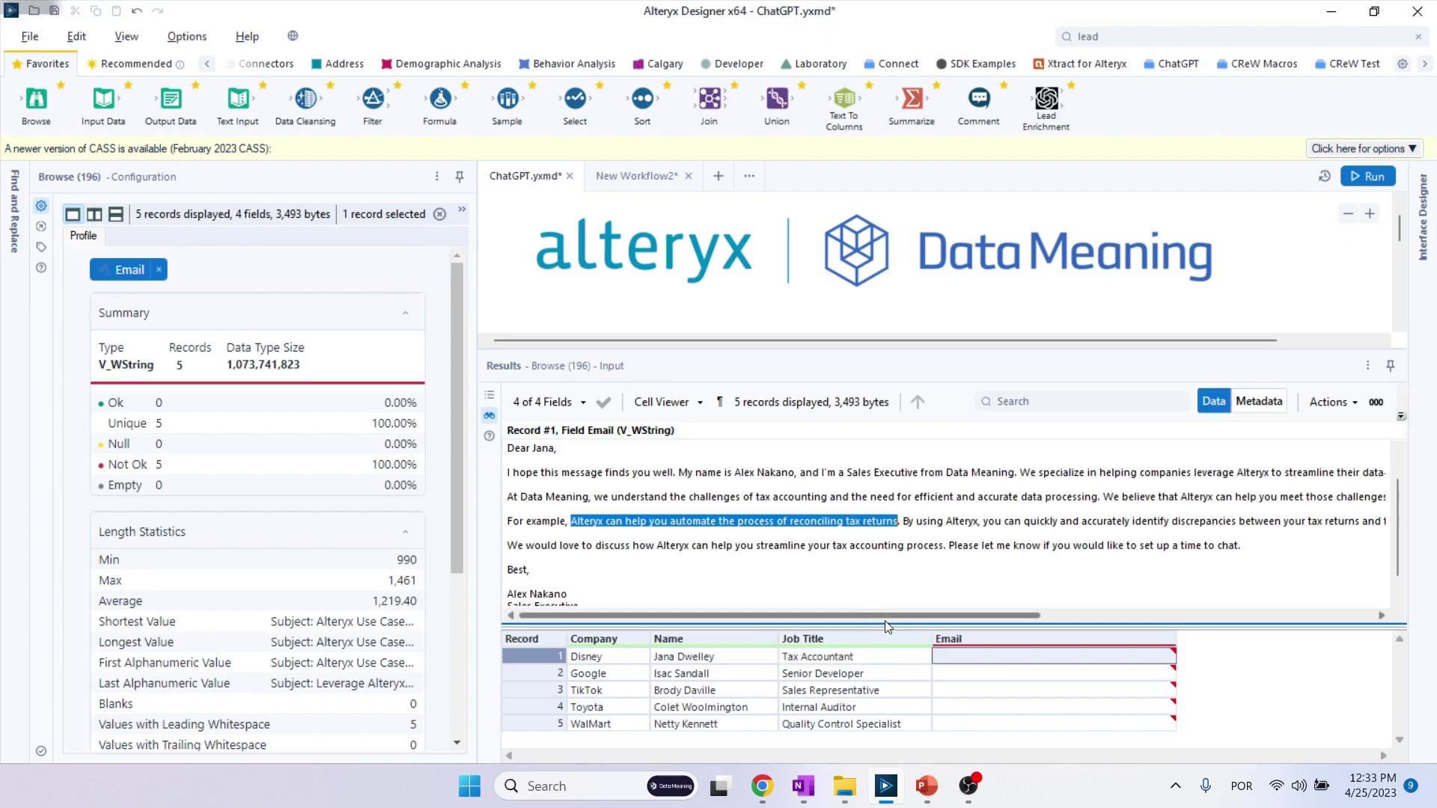
drag(888, 615, 1097, 613)
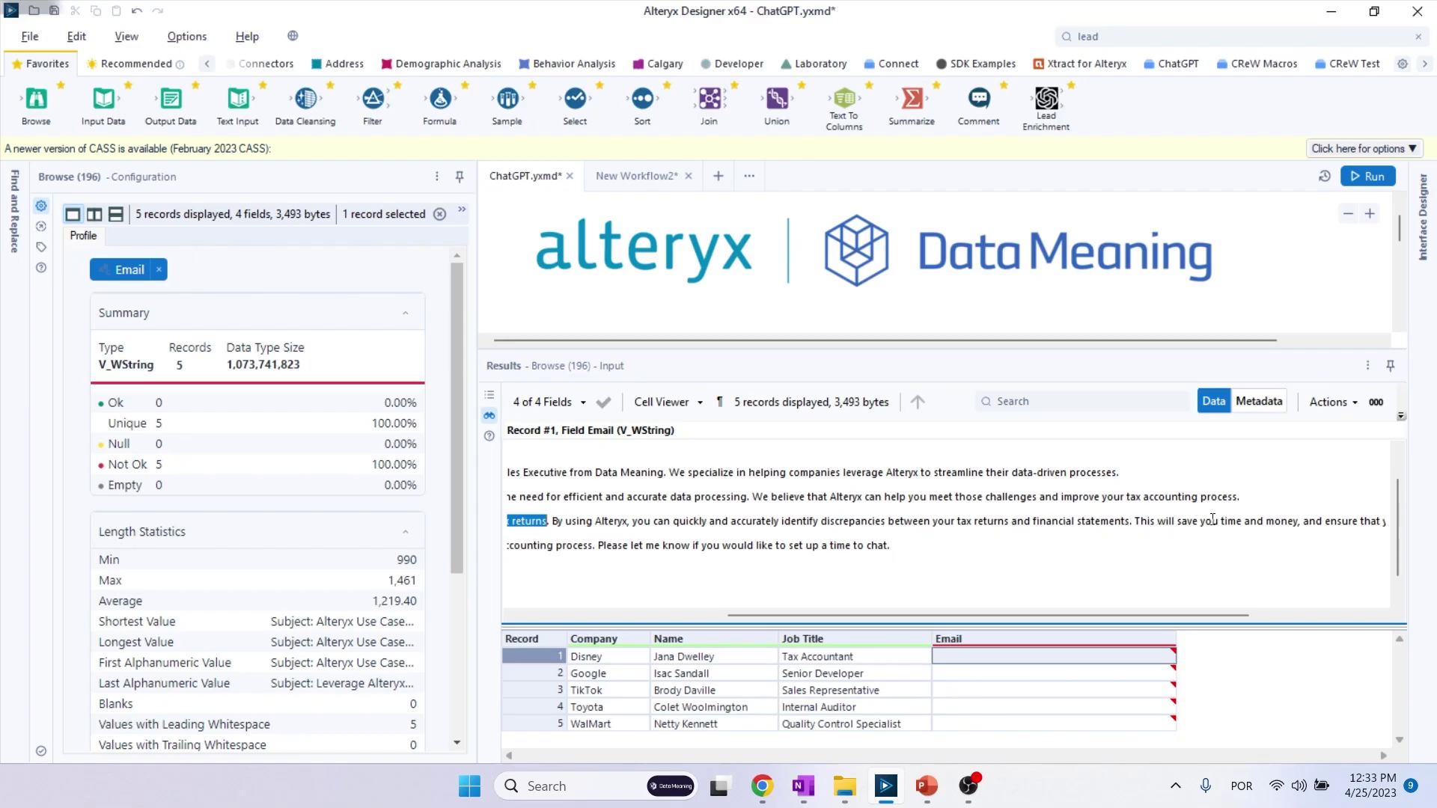
drag(1018, 615, 636, 571)
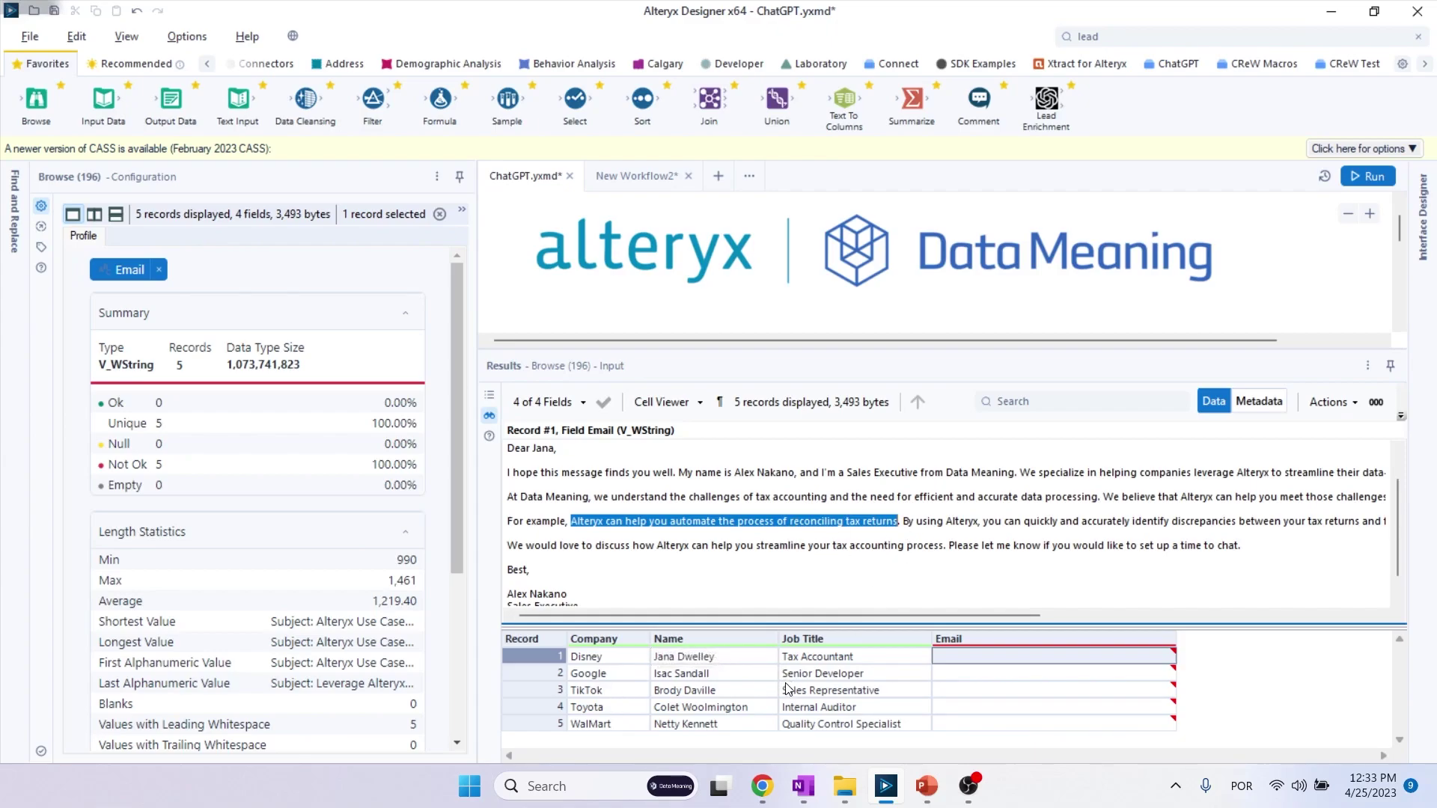
Show Google's record 2 email and highlight the phrase 'For example'
click(977, 678)
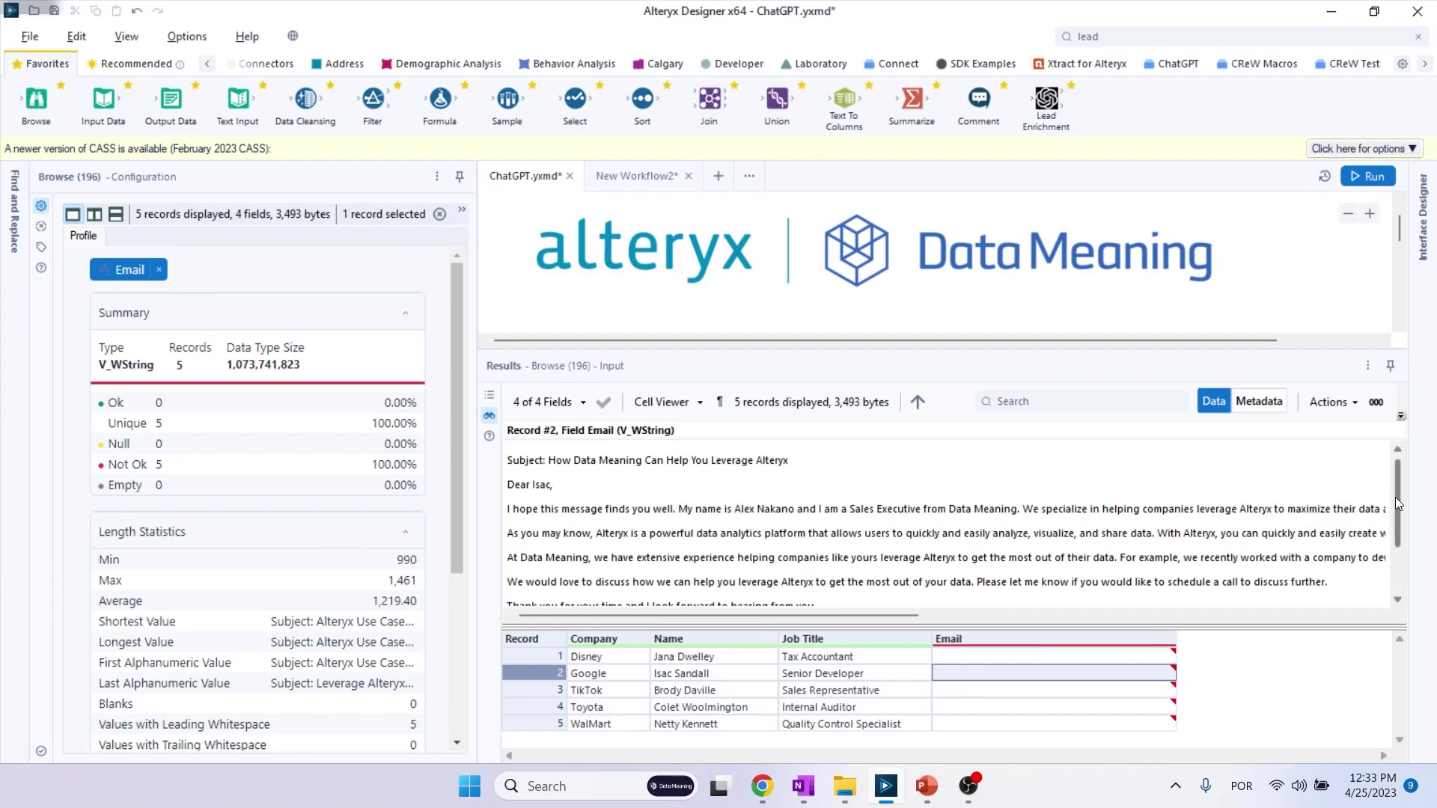
drag(1395, 495, 1399, 512)
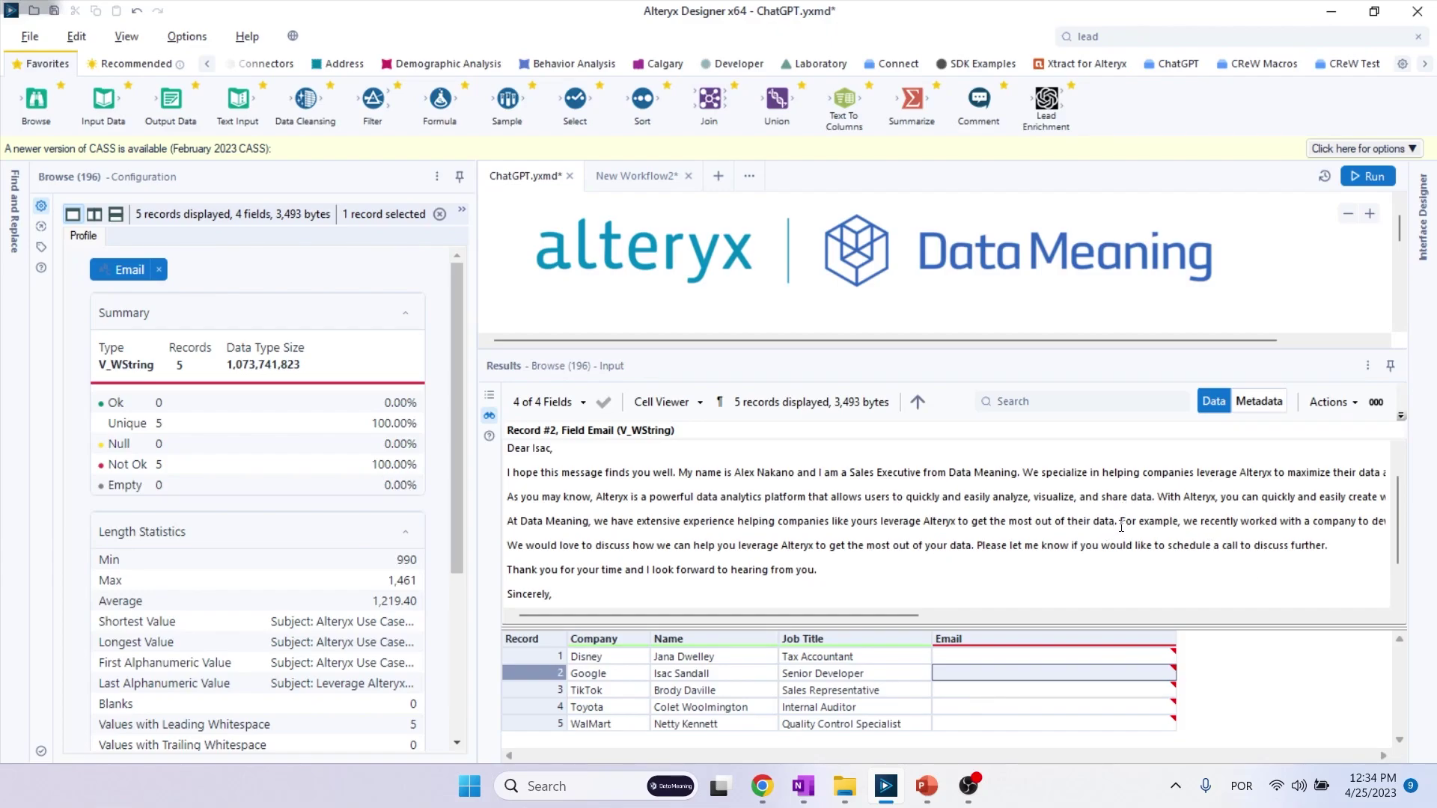
drag(1121, 521, 1182, 525)
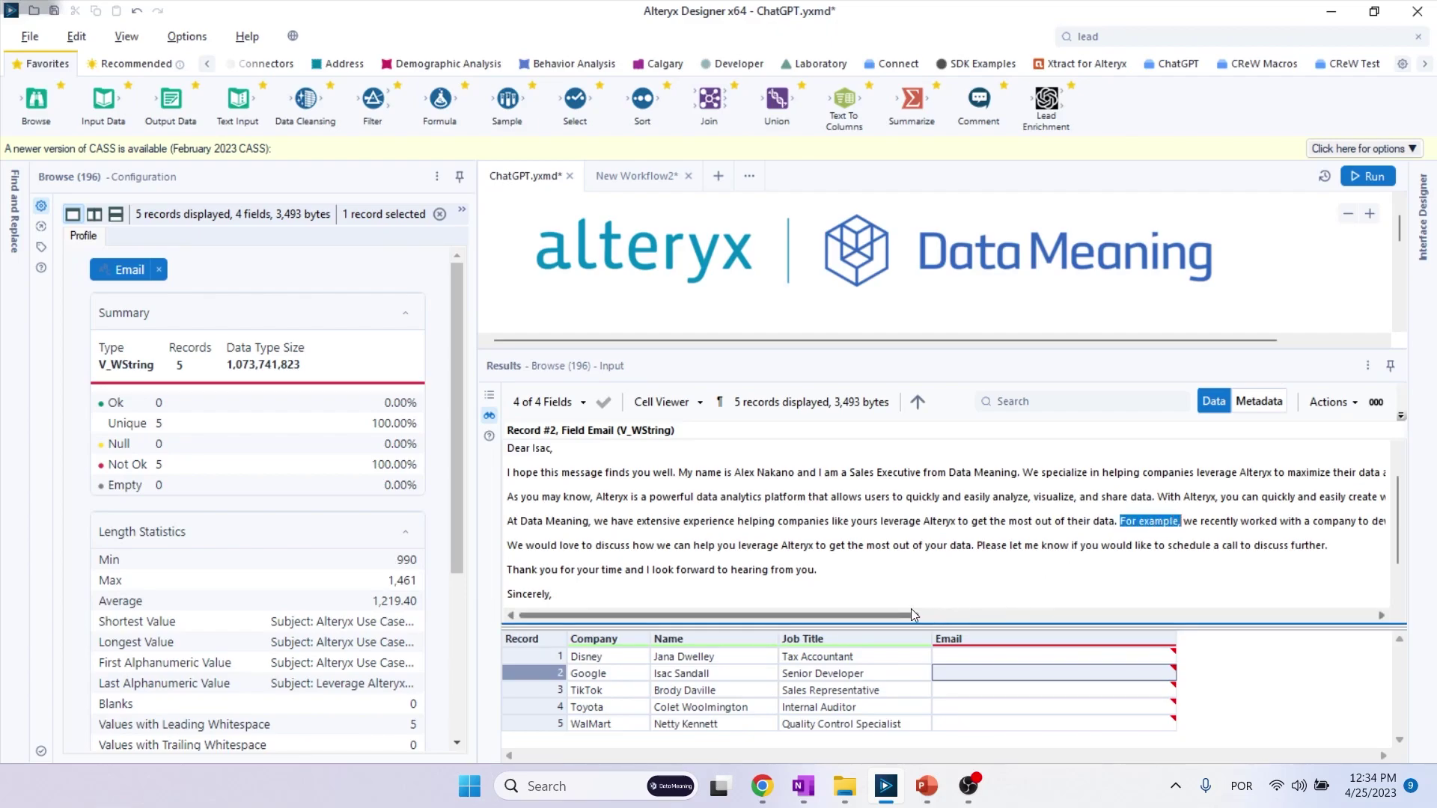
drag(911, 615, 1182, 613)
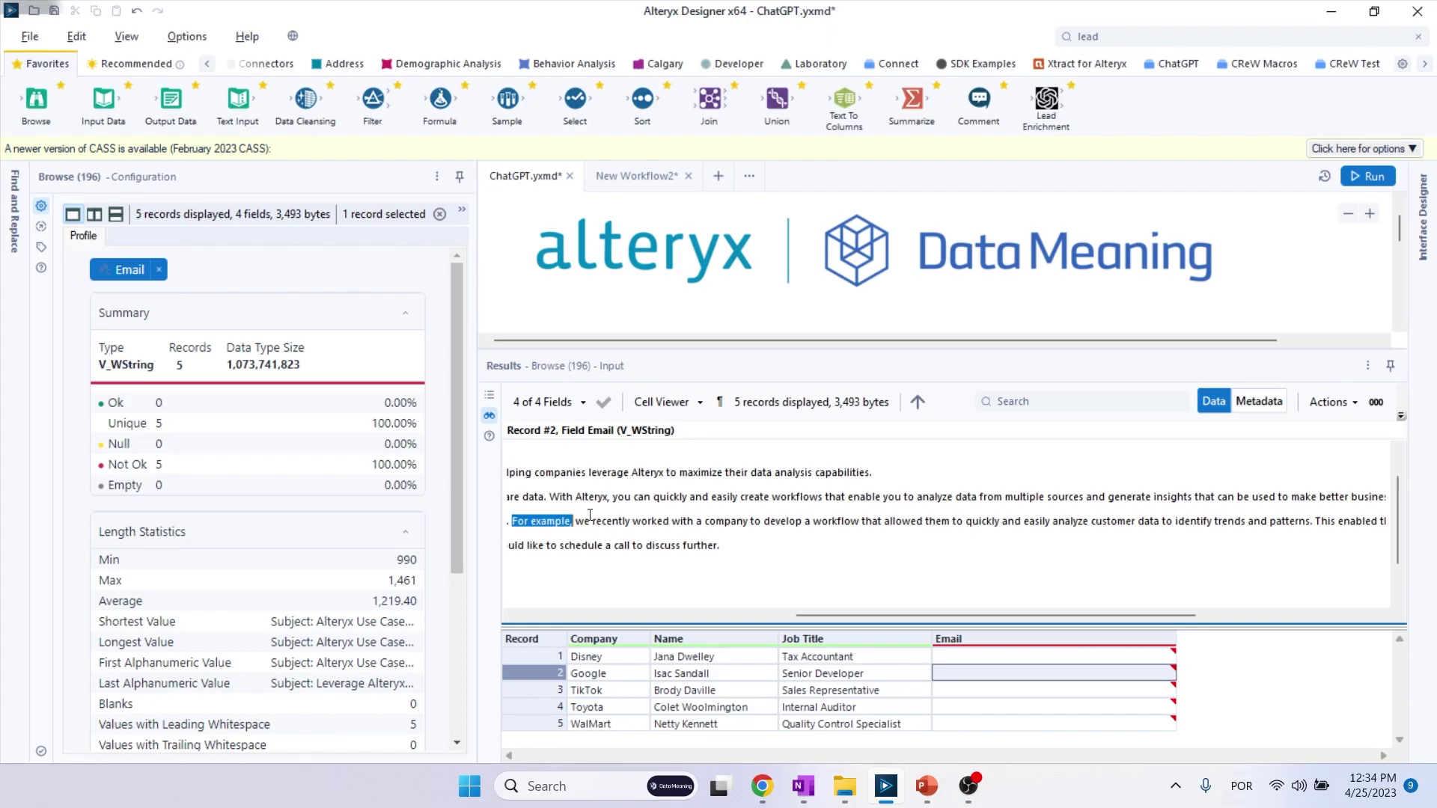
mouse_move(1022, 708)
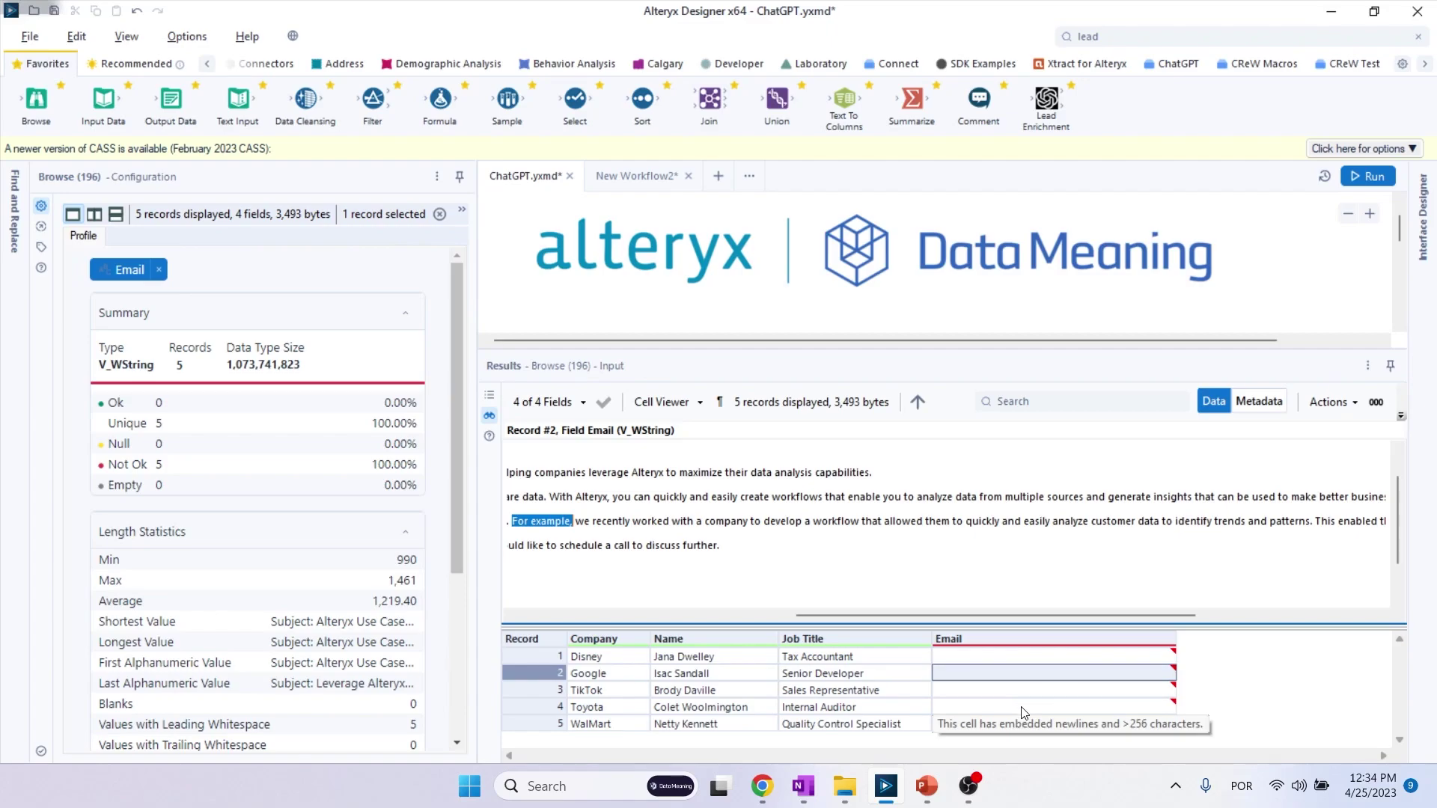
Show Toyota's record 4 email and highlight its 'For example' internal auditing paragraph
click(1022, 707)
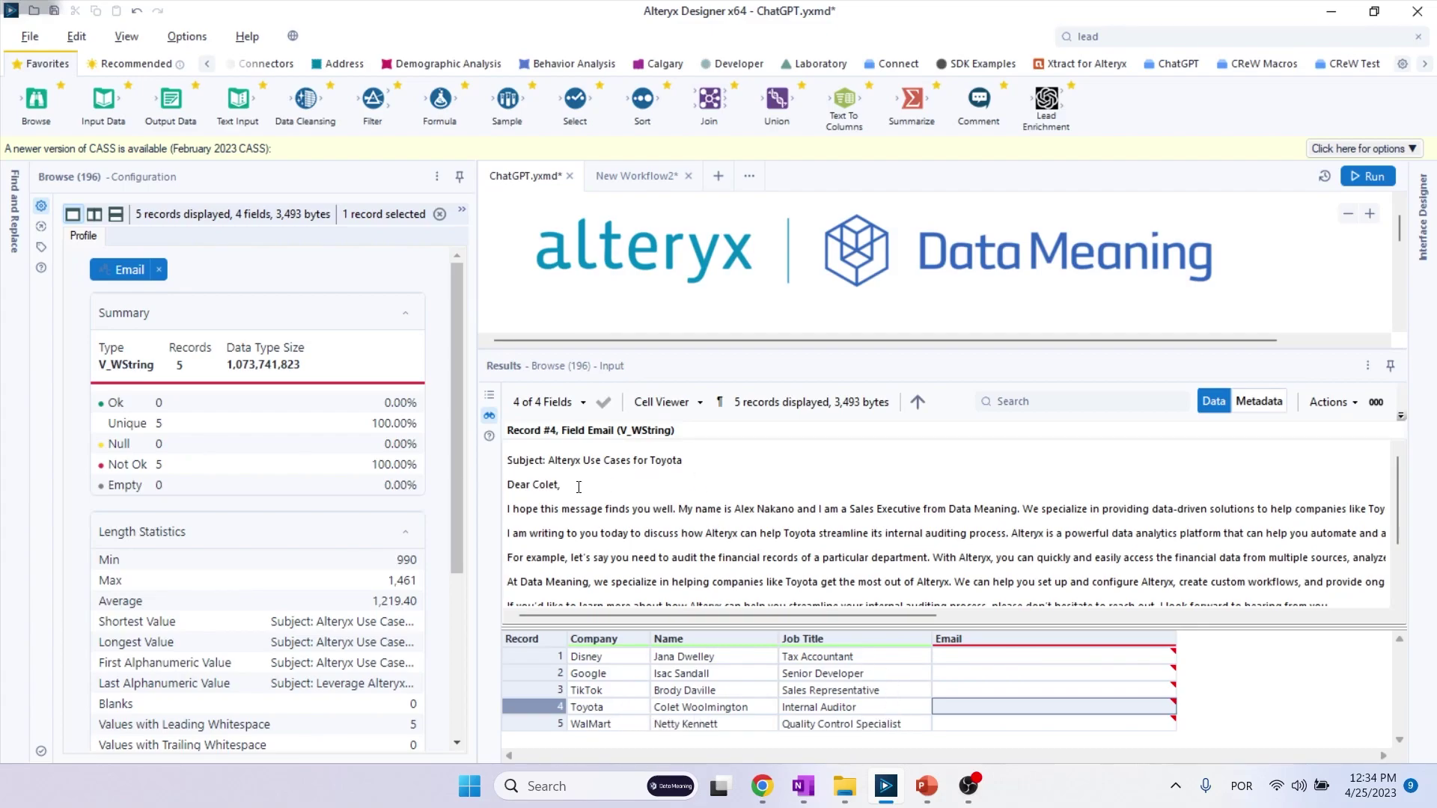
drag(579, 487, 505, 487)
scroll(611, 504, down, 1)
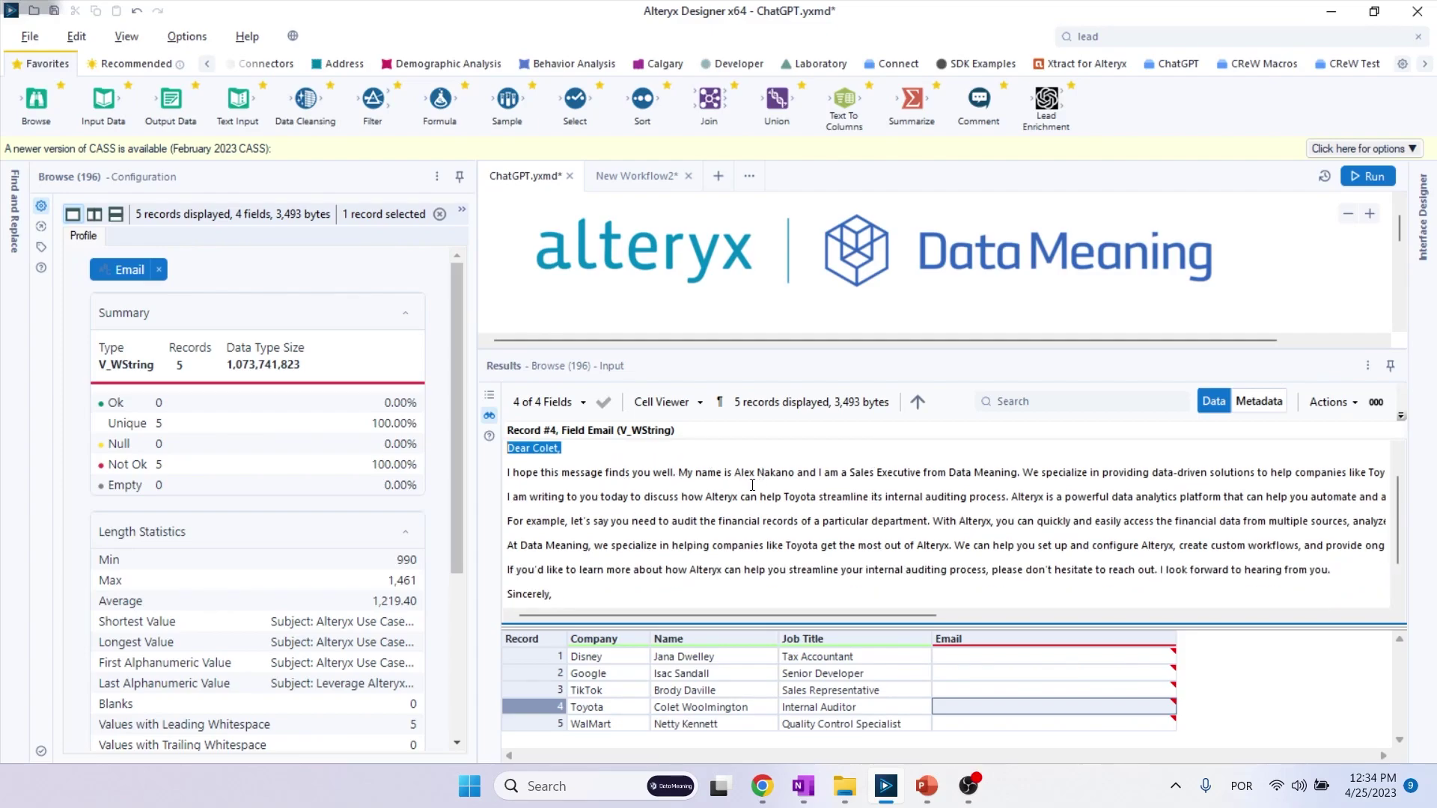
drag(506, 523, 507, 528)
triple_click(507, 525)
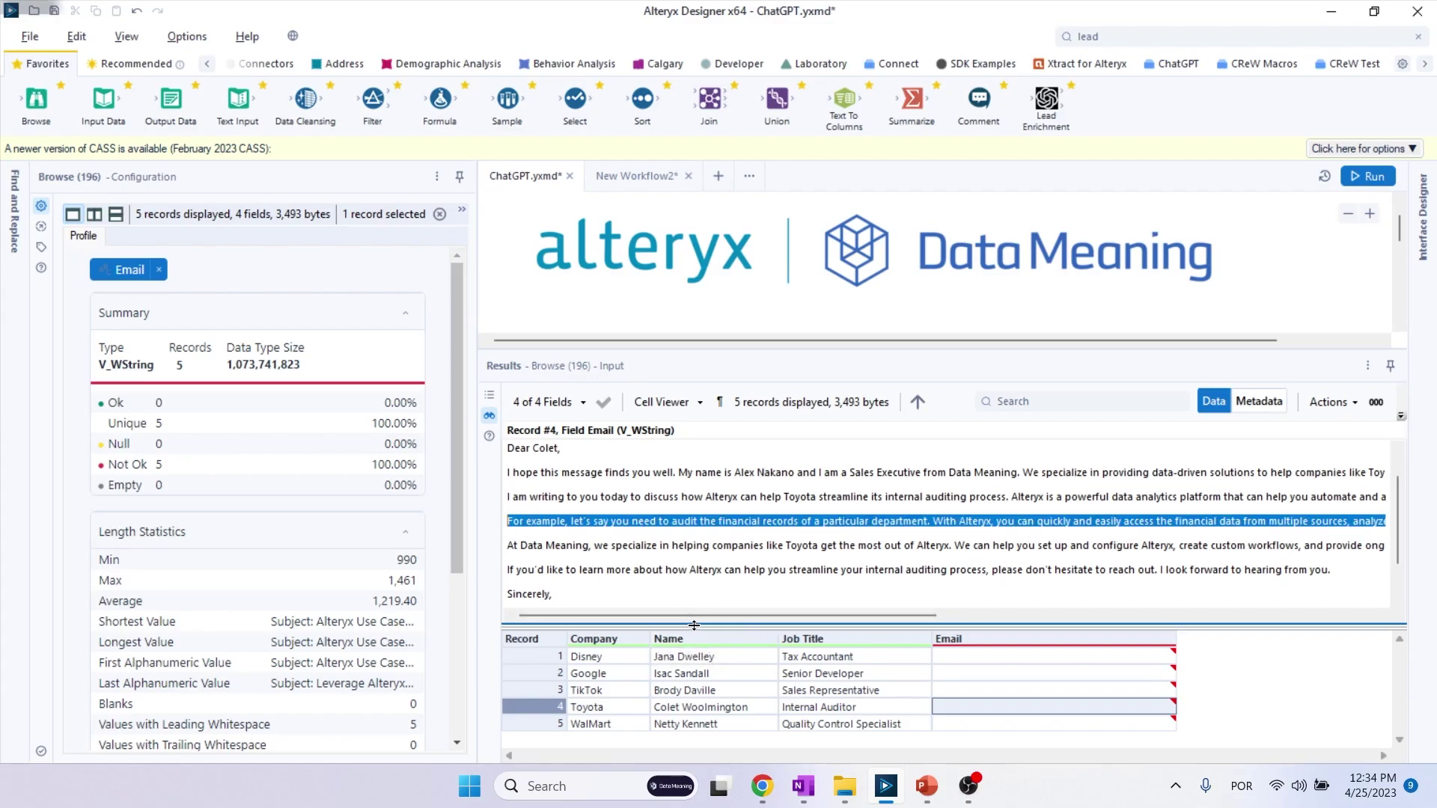
drag(722, 617, 730, 616)
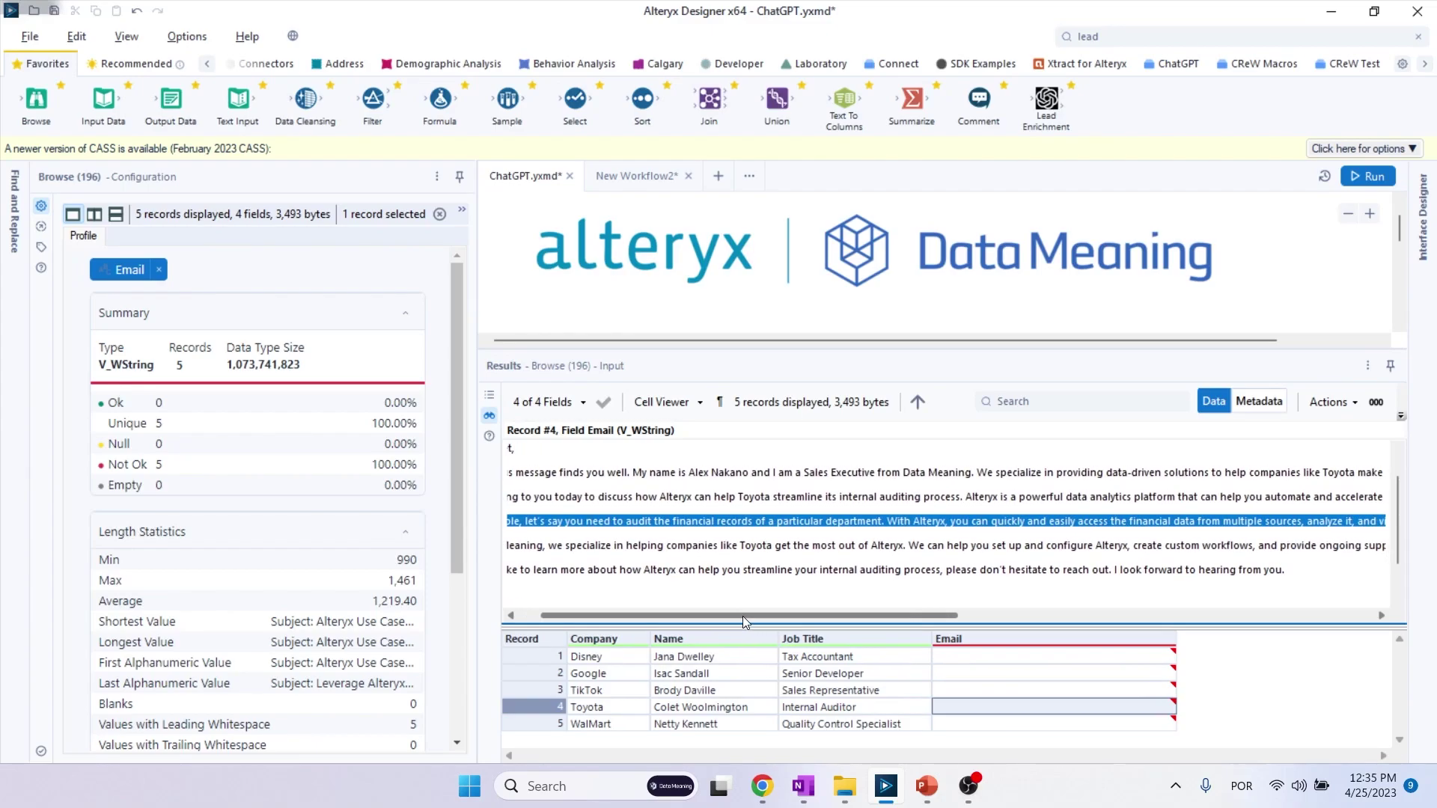
drag(732, 618, 852, 612)
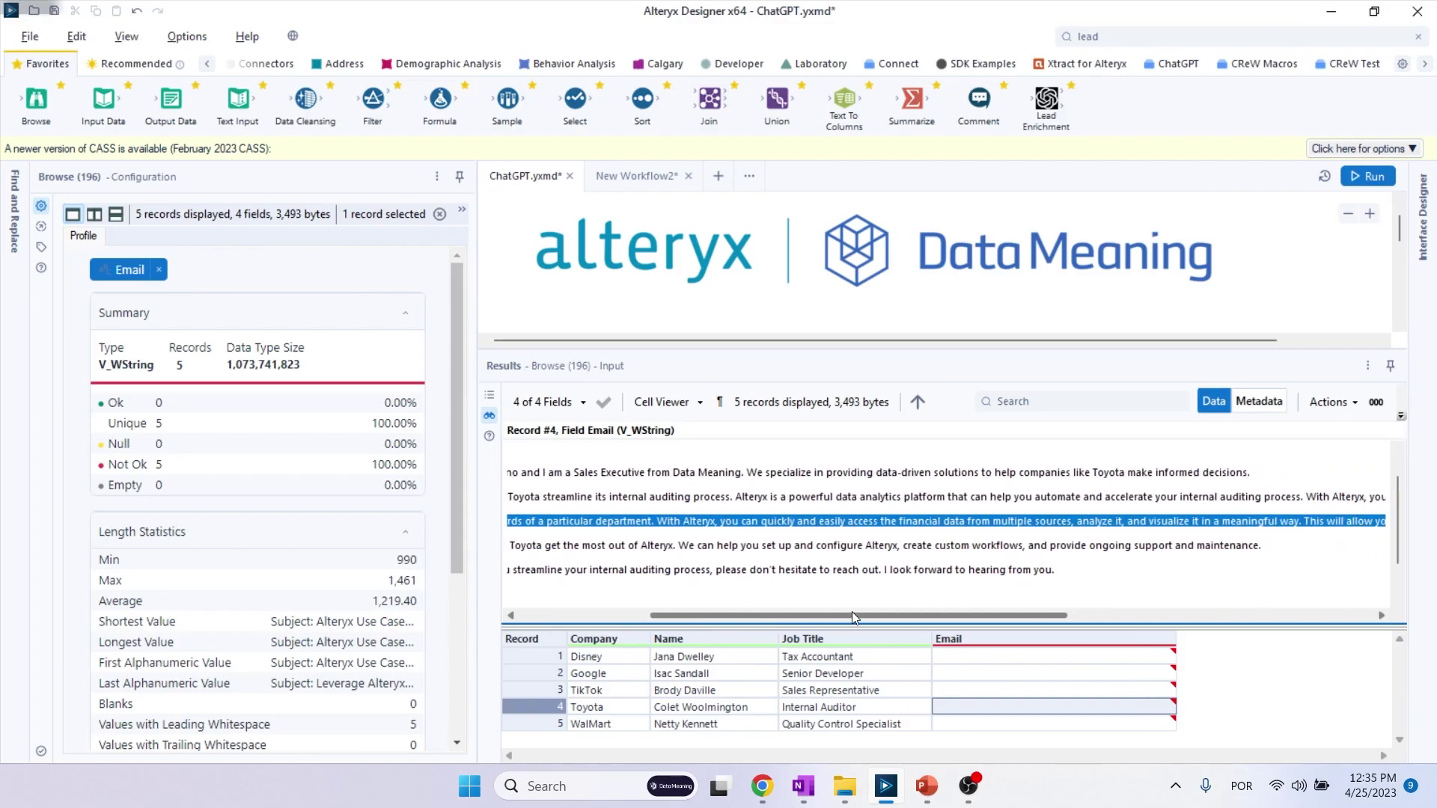